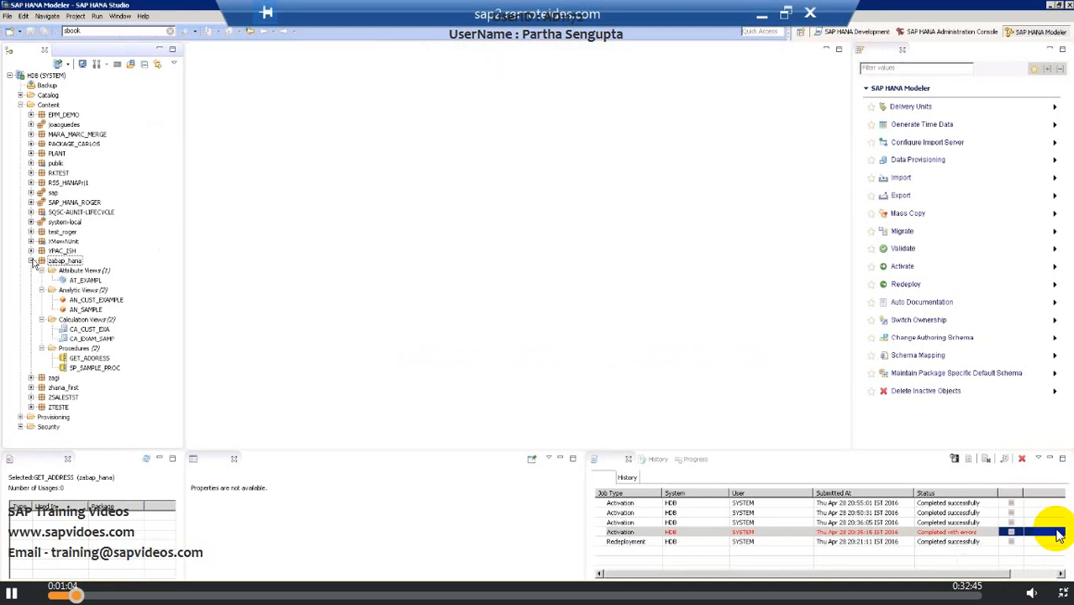
Open the AT_EXAMPL attribute view in the zabap_hana package and browse the package's views.
double_click(86, 280)
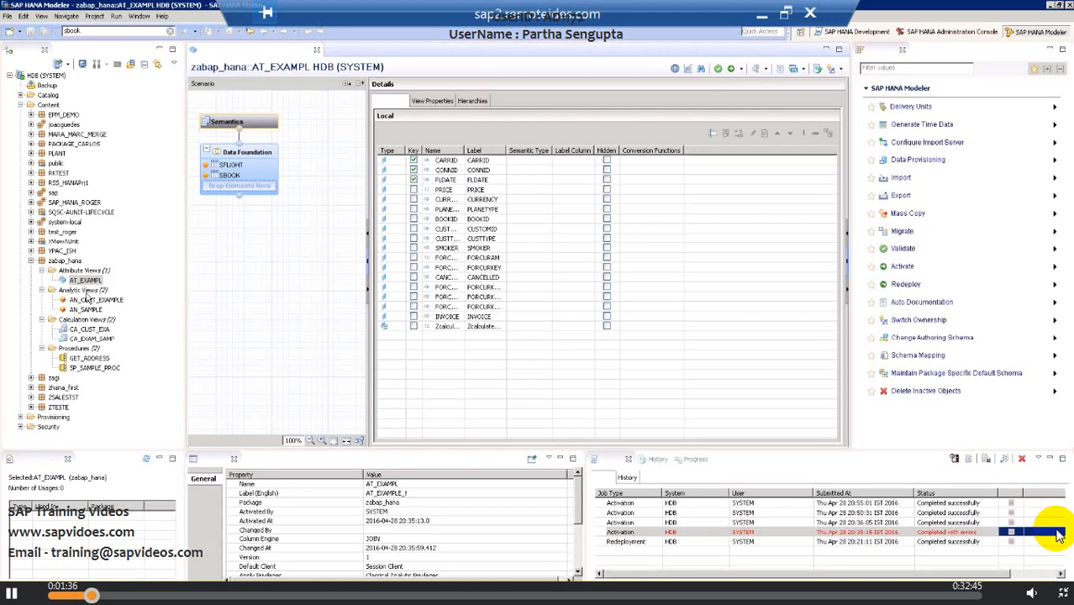
click(72, 262)
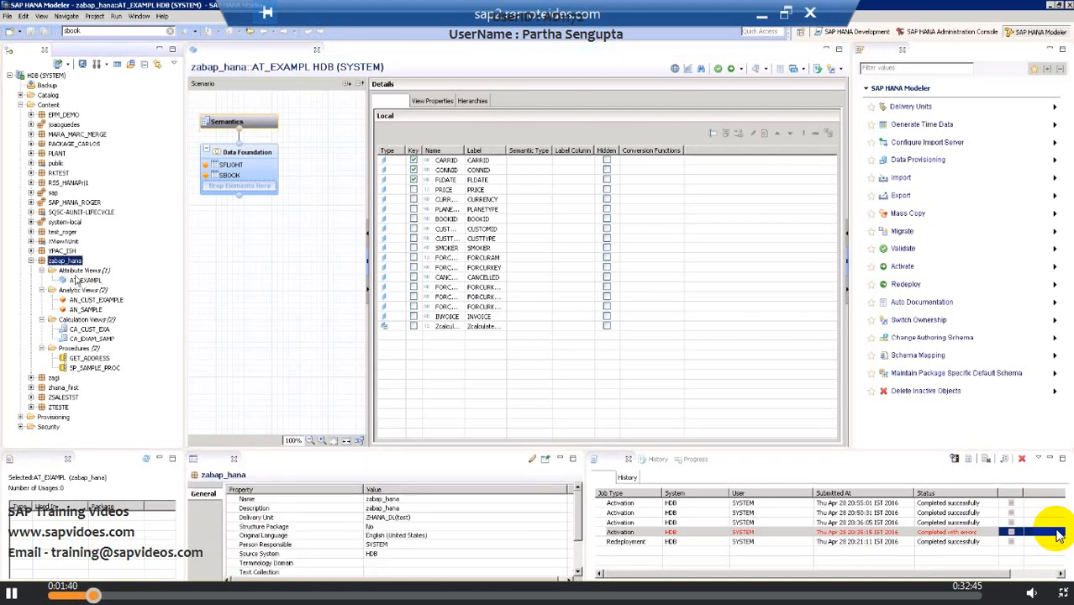
click(78, 280)
click(95, 301)
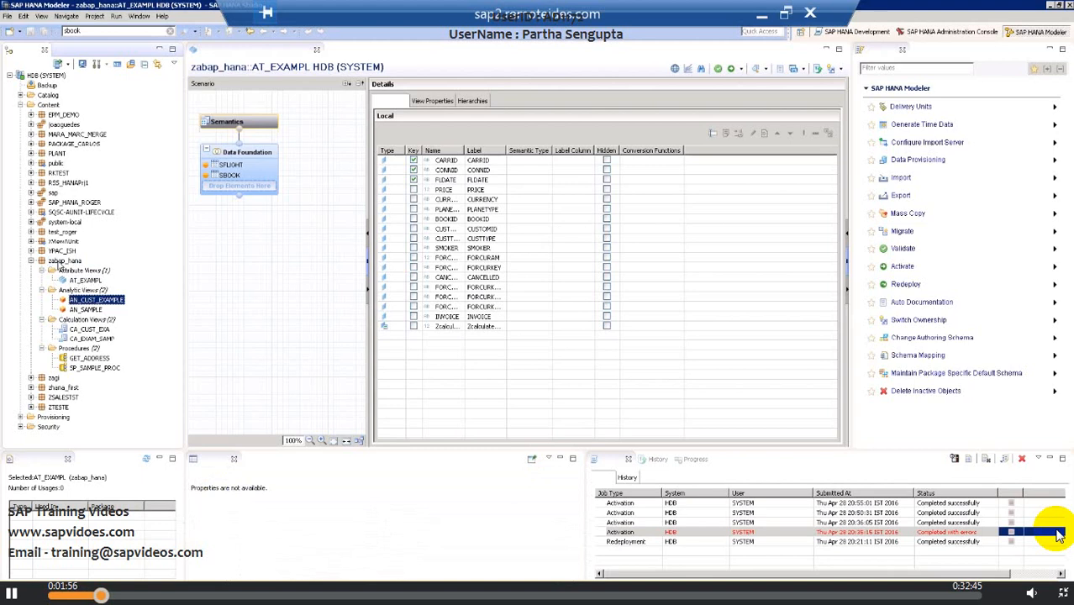
click(68, 262)
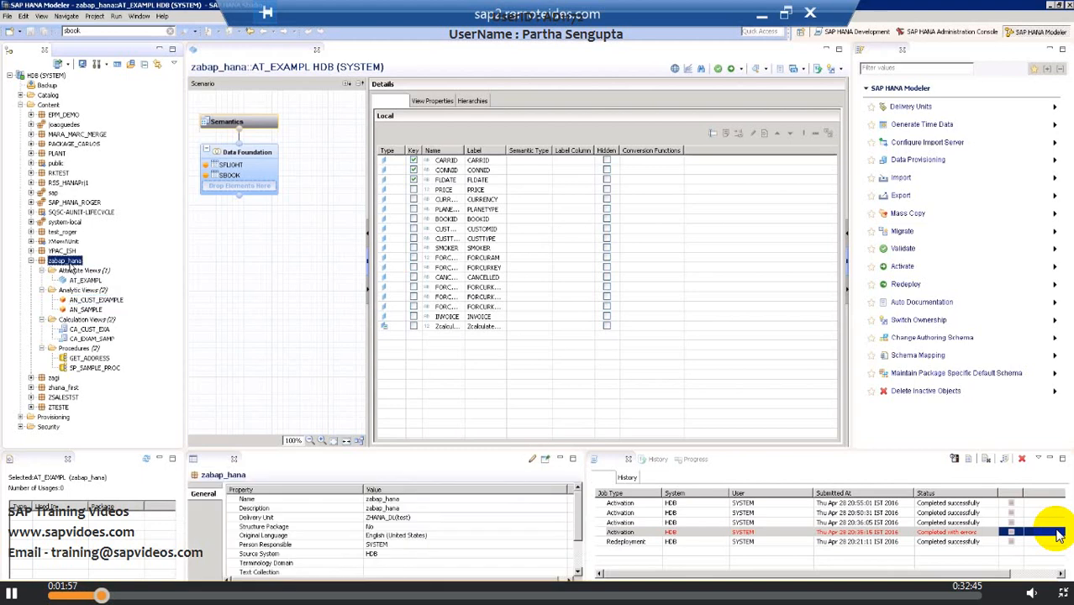
click(87, 282)
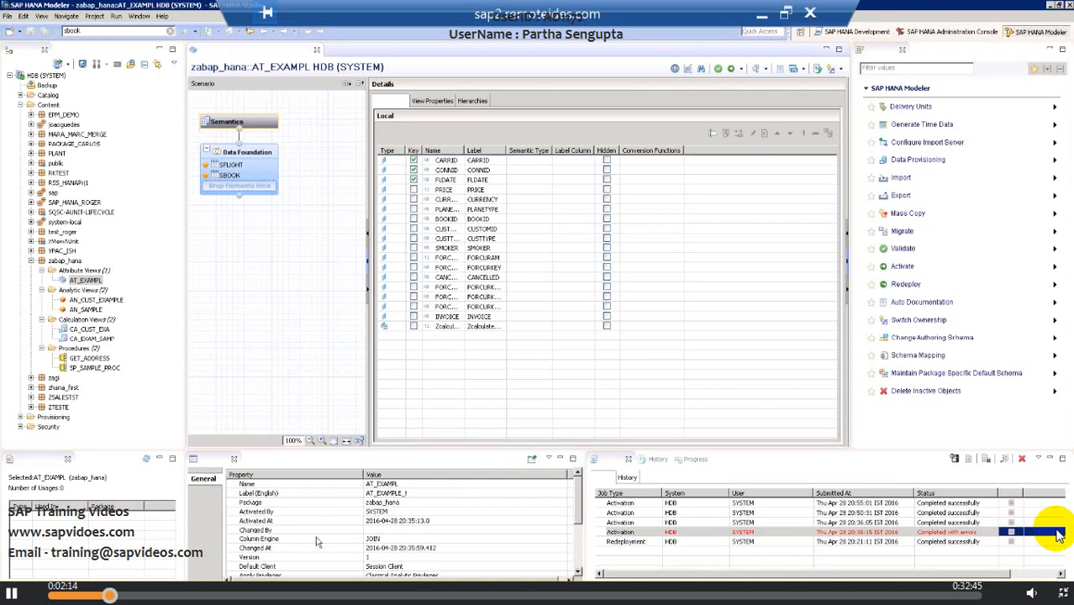
Copy the Column View Name property value of the AT_EXAMPL view.
drag(579, 492, 580, 528)
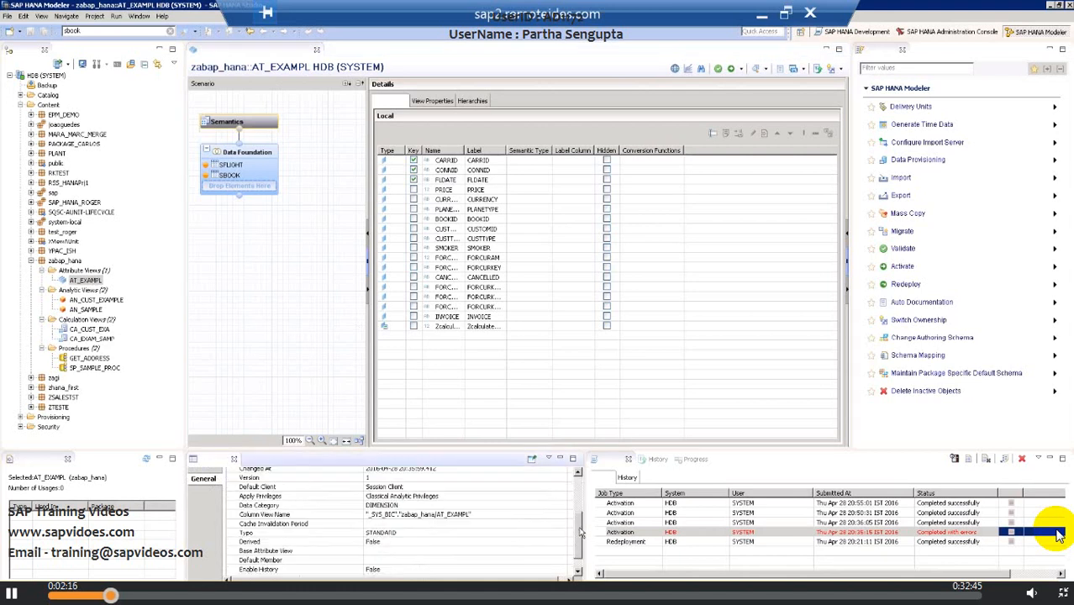
click(403, 516)
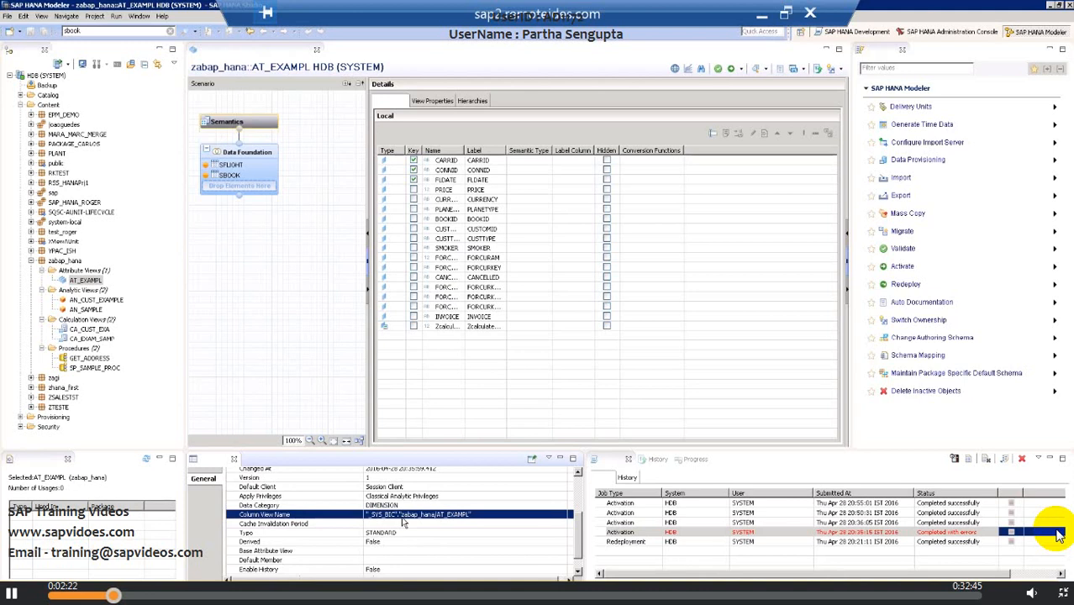
right_click(403, 520)
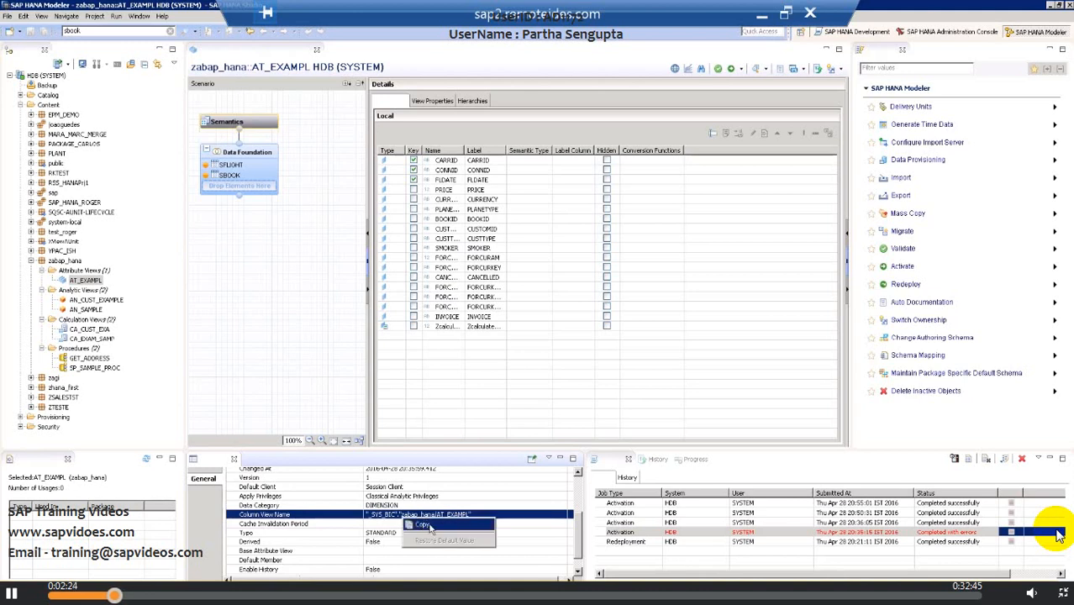
click(421, 526)
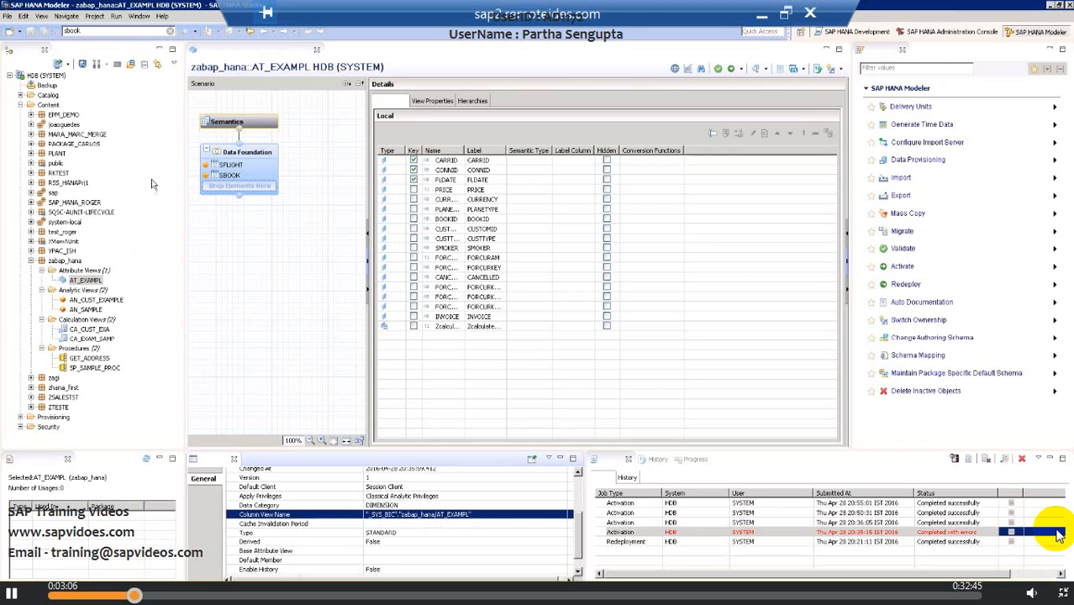
Open an SQL console for the system and enter call followed by the copied column view name.
click(118, 67)
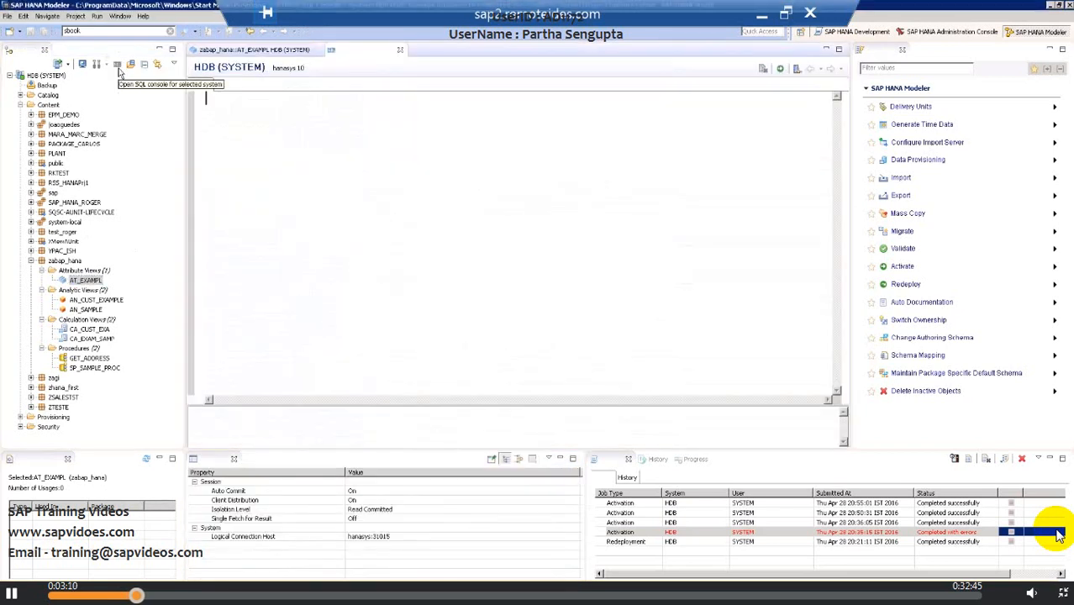
text(call)
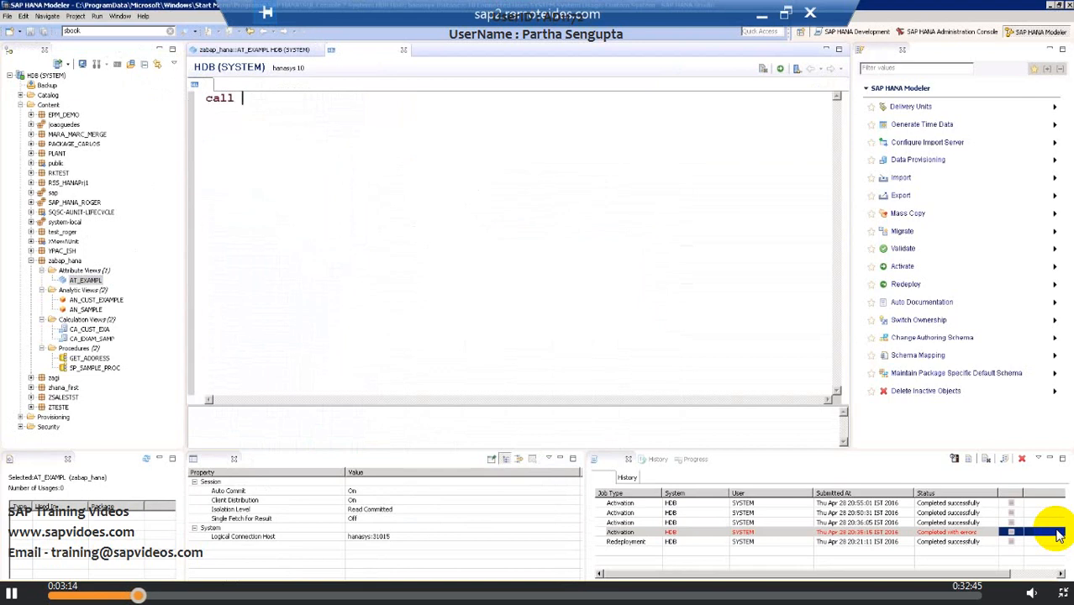
key(ctrl+v)
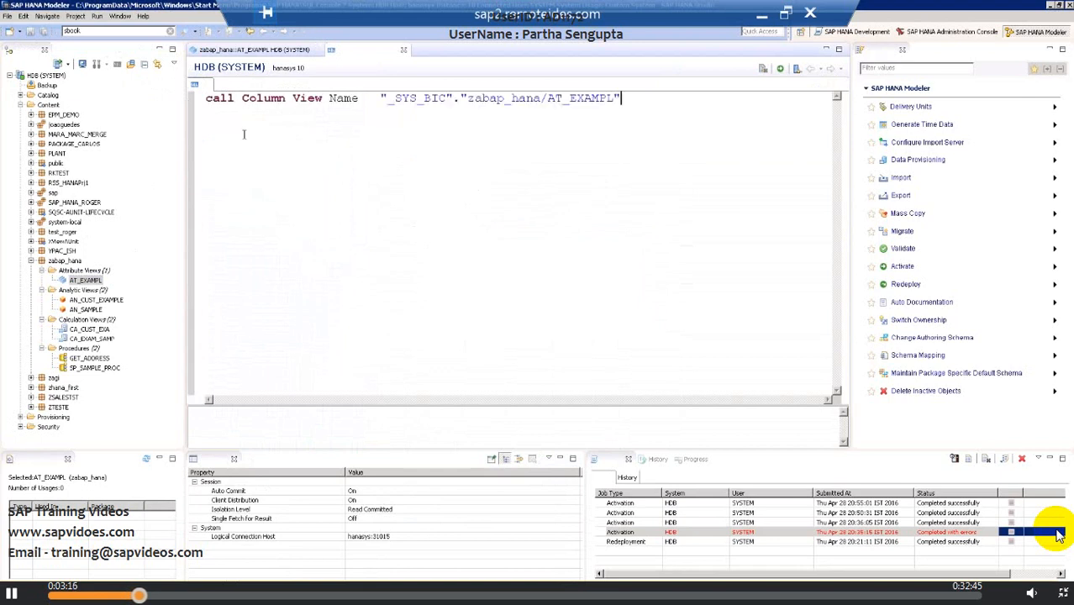
Delete the Column View Name label text in front of the quoted view name.
click(382, 95)
key(BackSpace)
key(BackSpace)
key(BackSpace)
key(BackSpace)
key(BackSpace)
key(BackSpace)
key(BackSpace)
key(BackSpace)
key(BackSpace)
key(BackSpace)
key(BackSpace)
key(BackSpace)
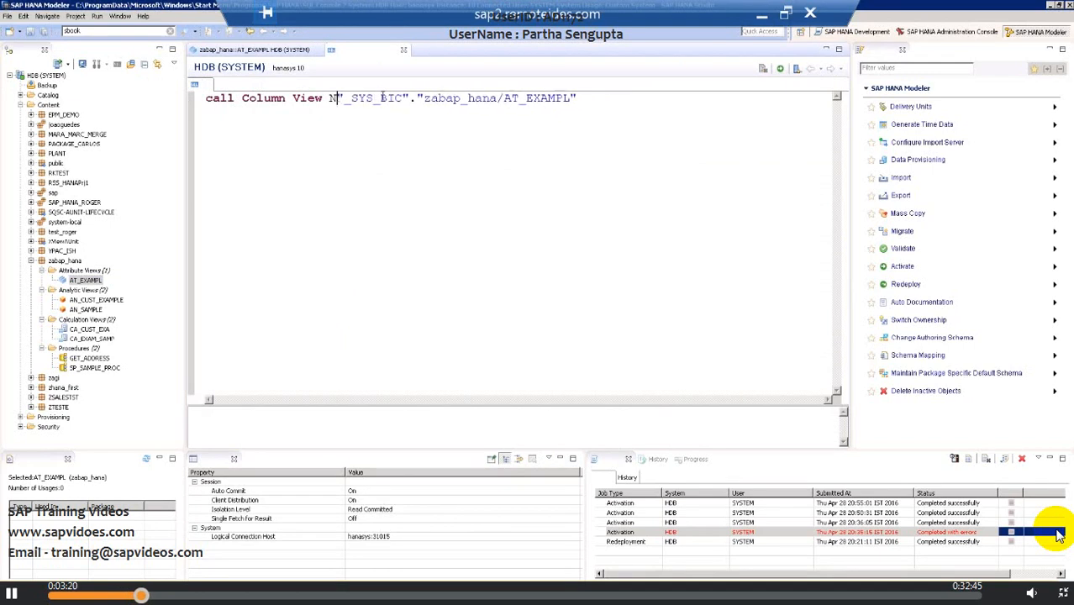
key(BackSpace)
key(BackSpace)
key(BackSpace)
key(BackSpace)
key(BackSpace)
key(BackSpace)
key(BackSpace)
key(BackSpace)
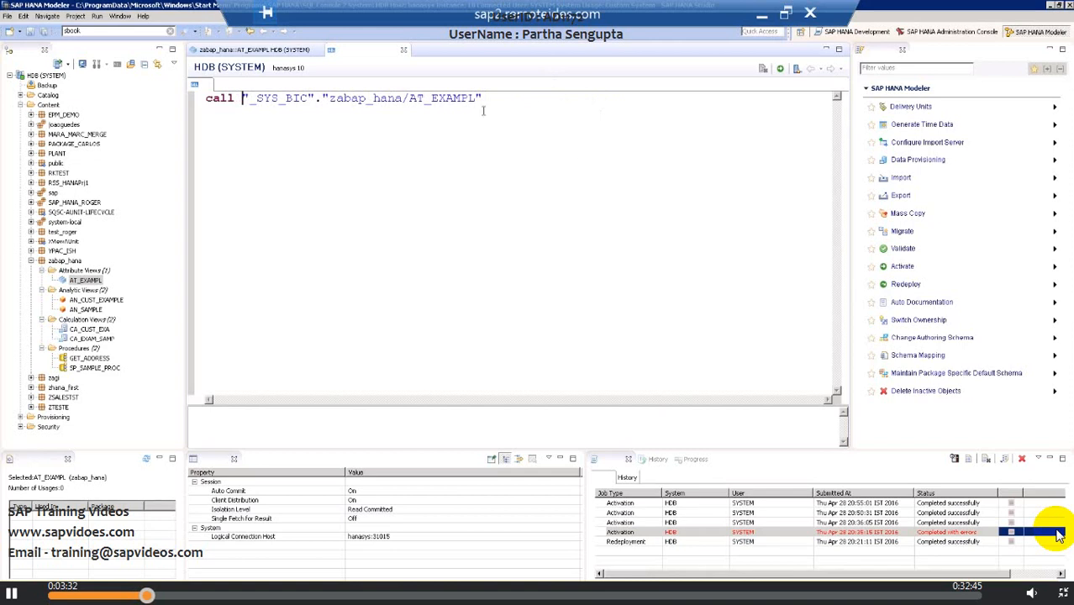
Replace call with select * at the start of the statement.
click(236, 99)
key(BackSpace)
key(BackSpace)
key(BackSpace)
key(BackSpace)
key(BackSpace)
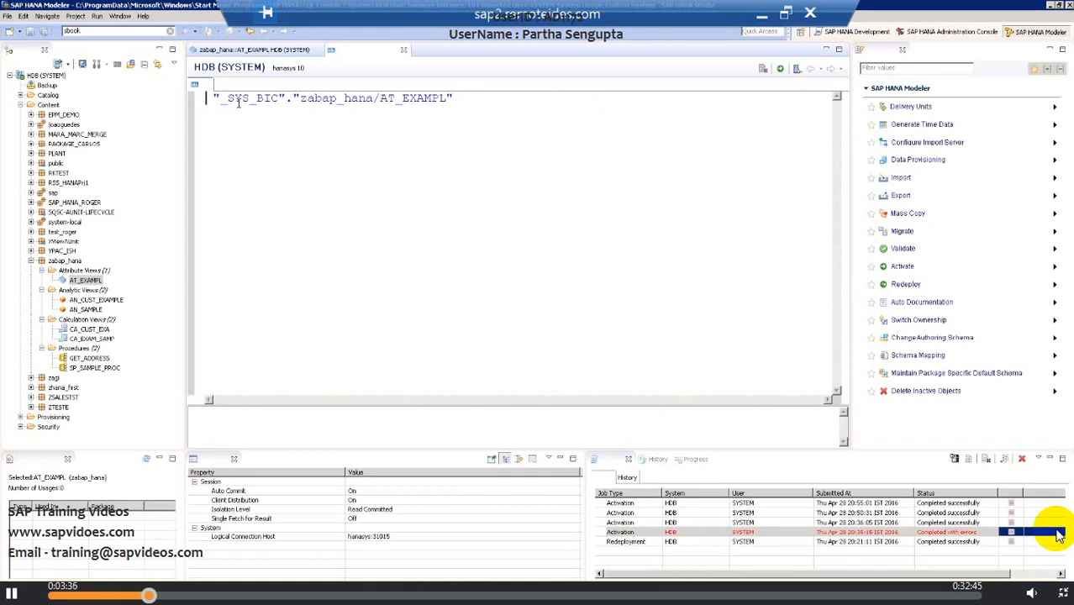
text(select)
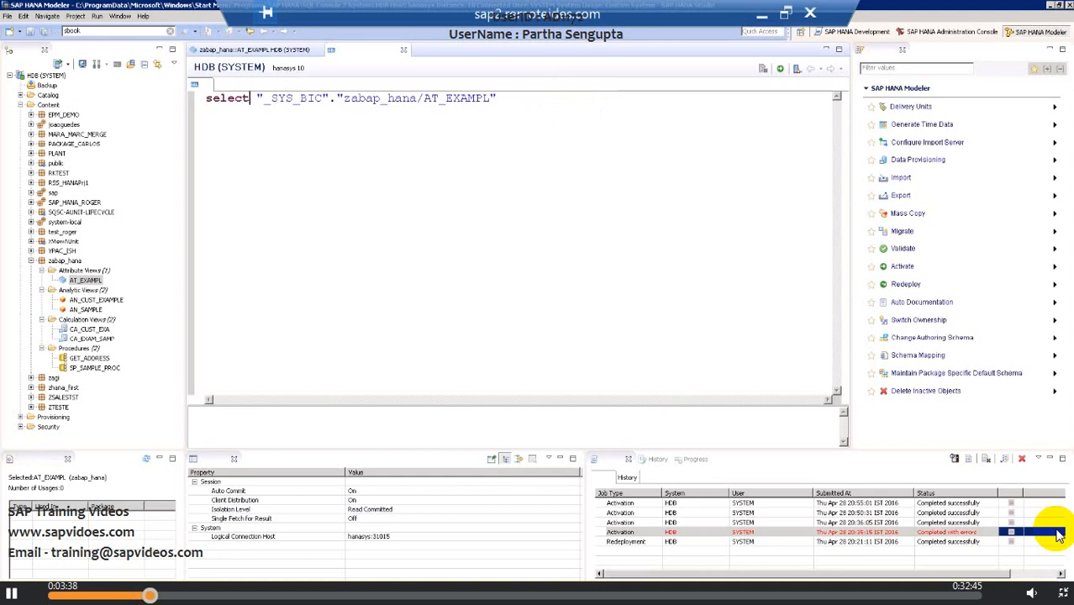
text( *)
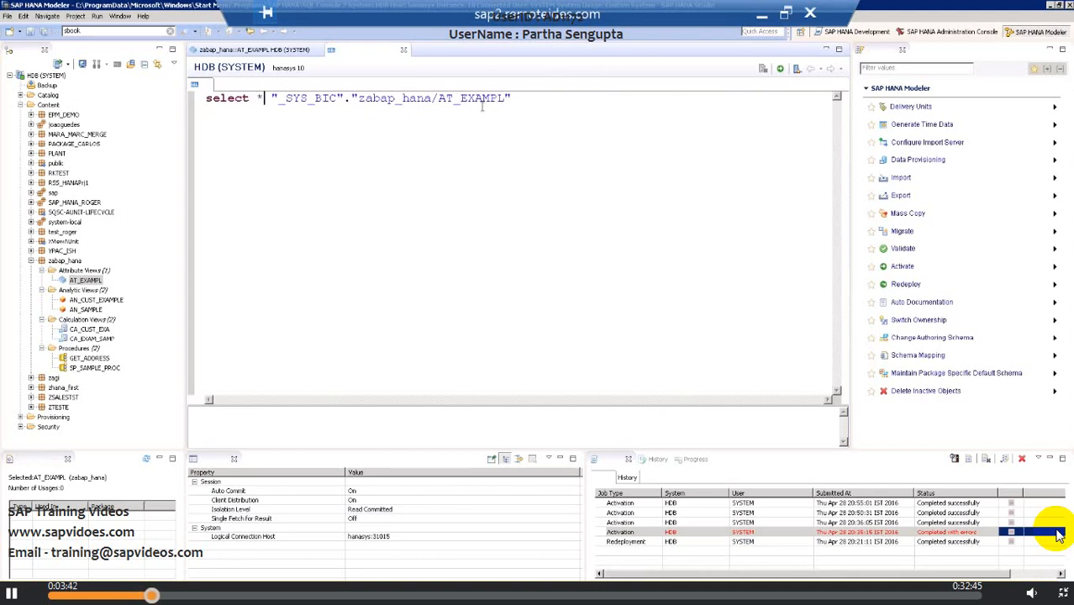
Try to execute the select statement.
click(519, 103)
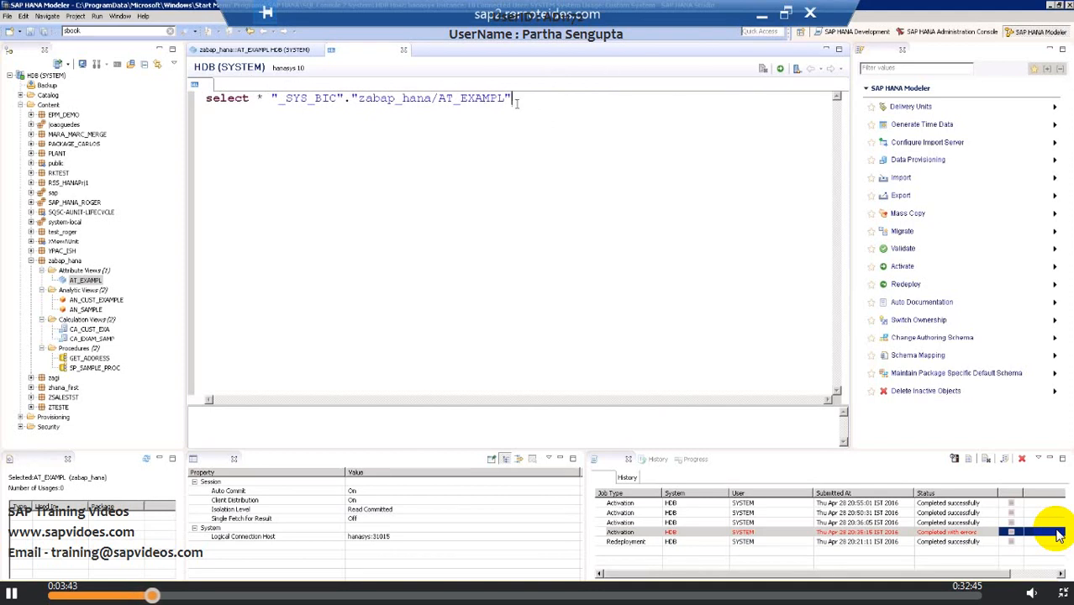
click(779, 71)
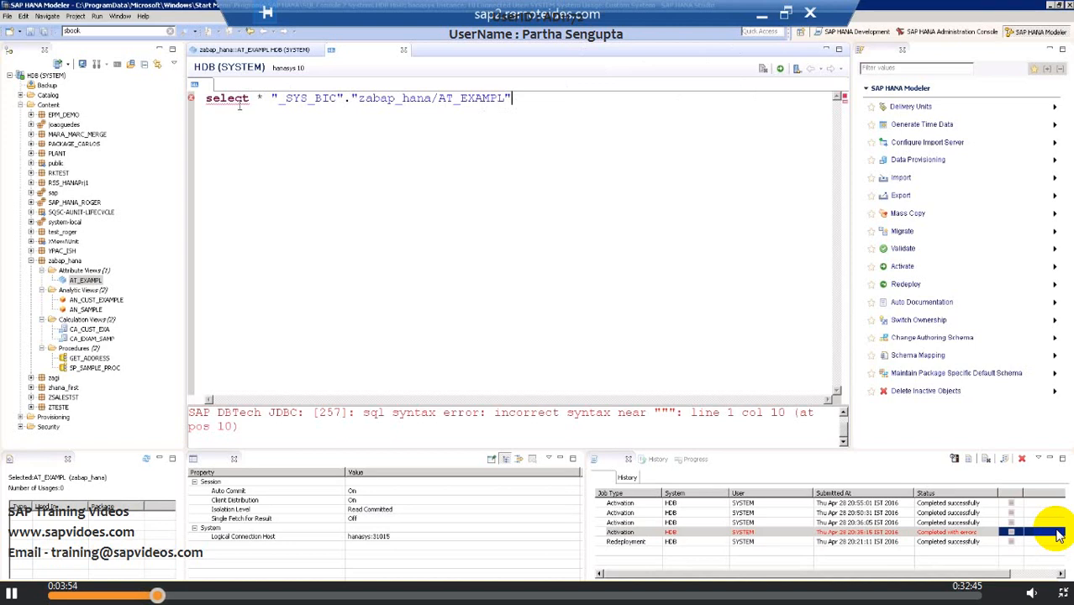
Insert from before the view name and execute the query.
click(264, 98)
text(from)
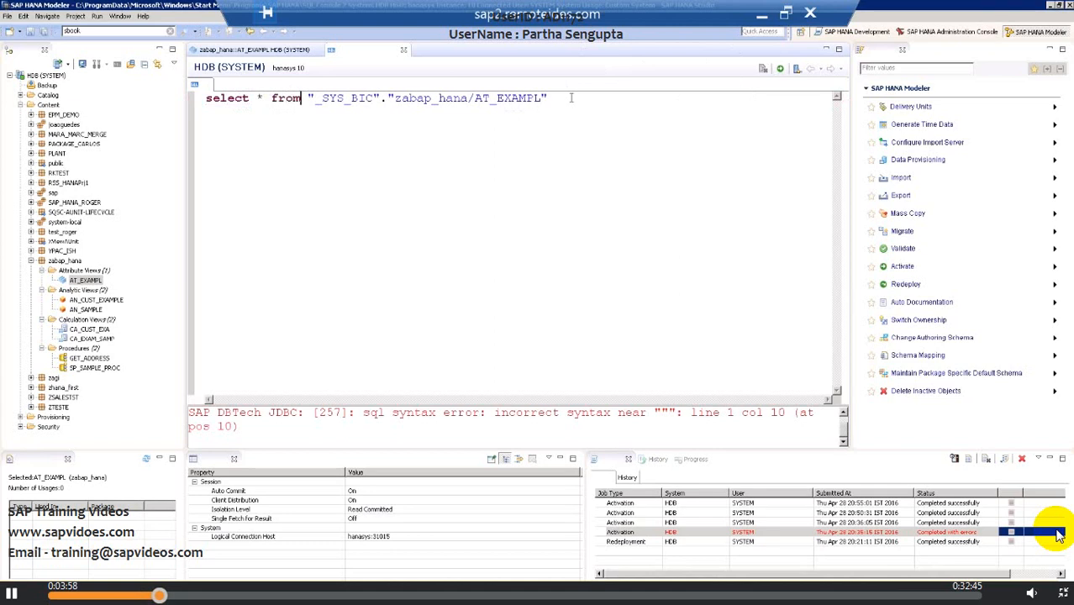
click(571, 98)
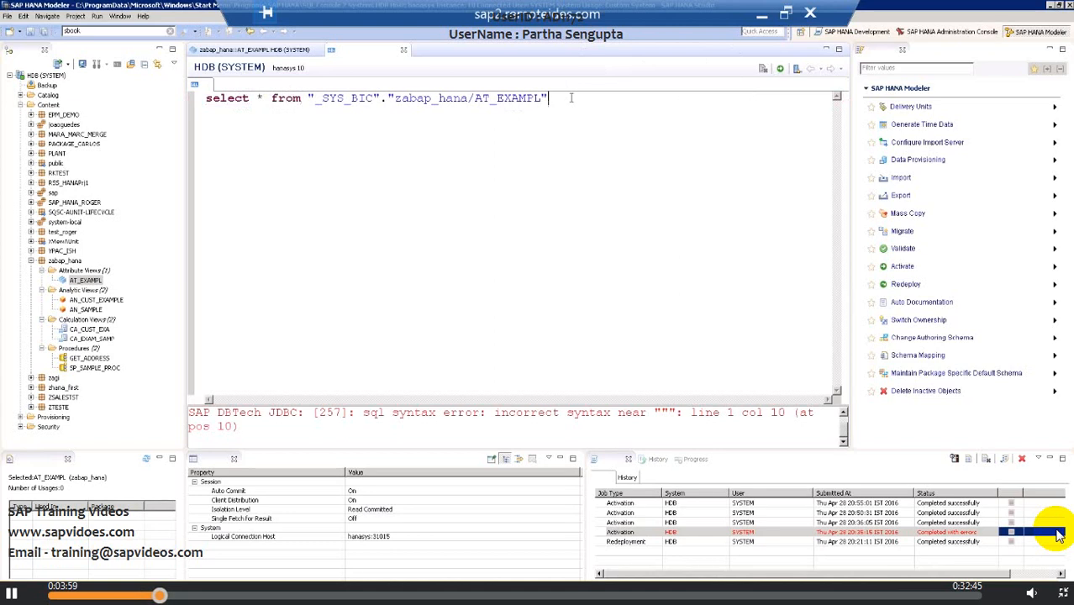
click(779, 72)
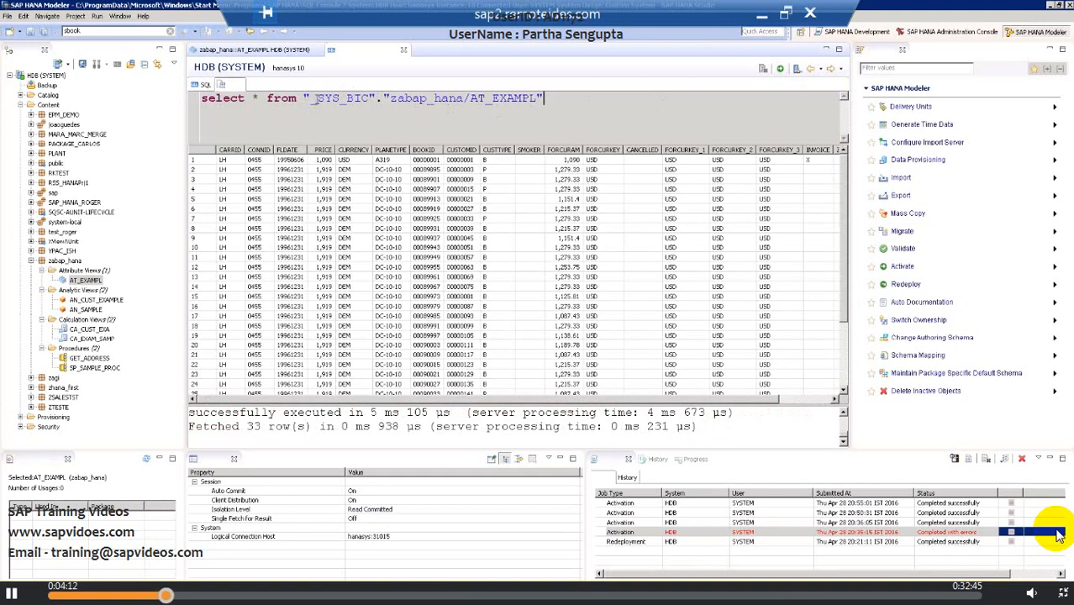
Open the CA_CUST_EXA and CA_EXAM_SAMP calculation views and the AN_SAMPLE analytic view.
drag(317, 99, 555, 93)
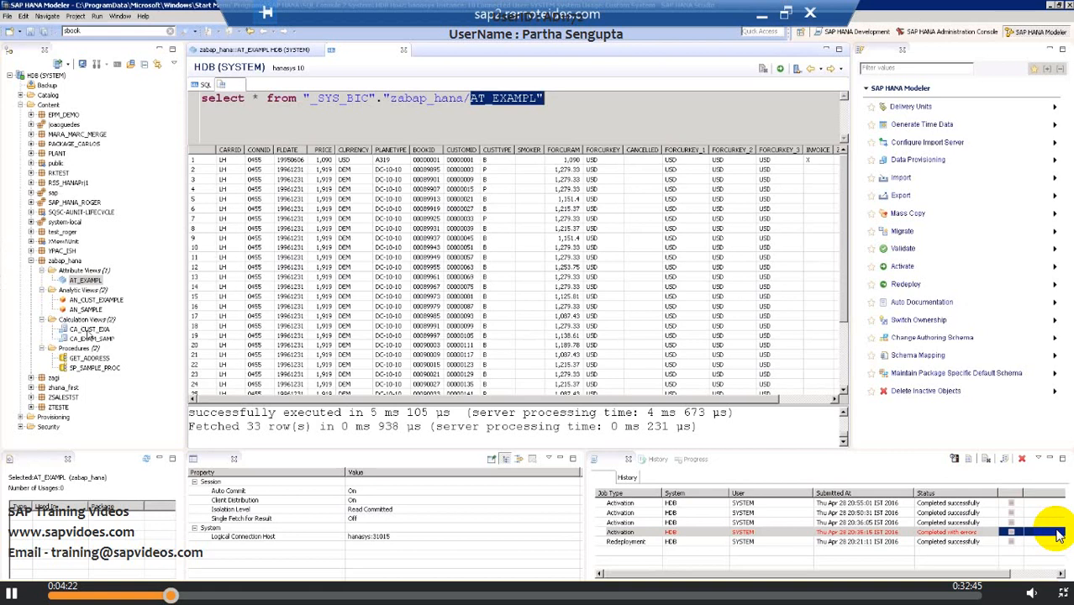
click(86, 330)
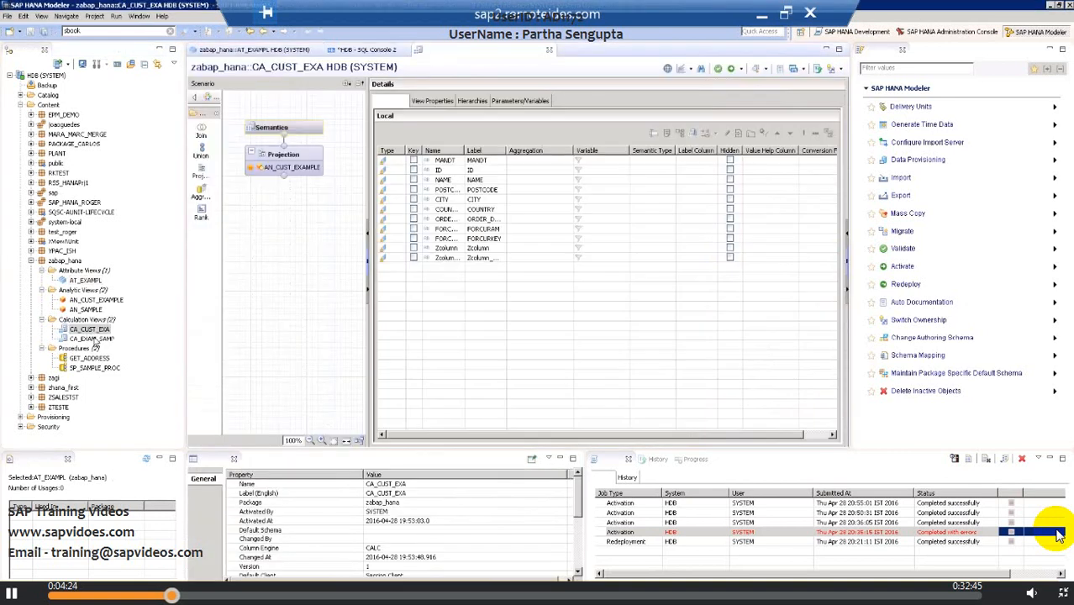
double_click(93, 339)
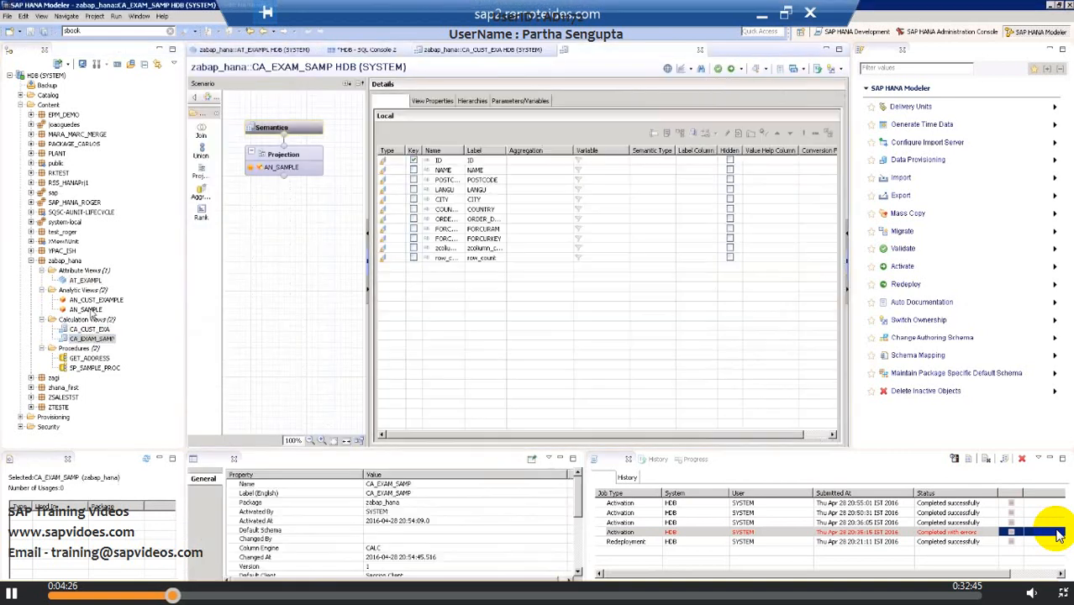
double_click(86, 309)
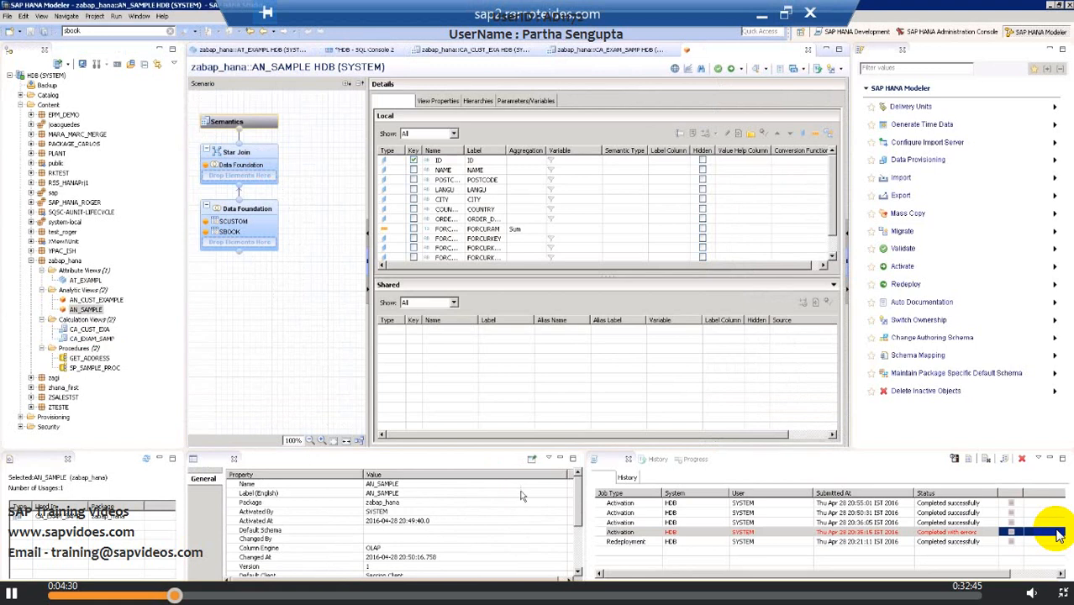
Copy the Column View Name property value of the AN_SAMPLE view.
drag(578, 498, 574, 540)
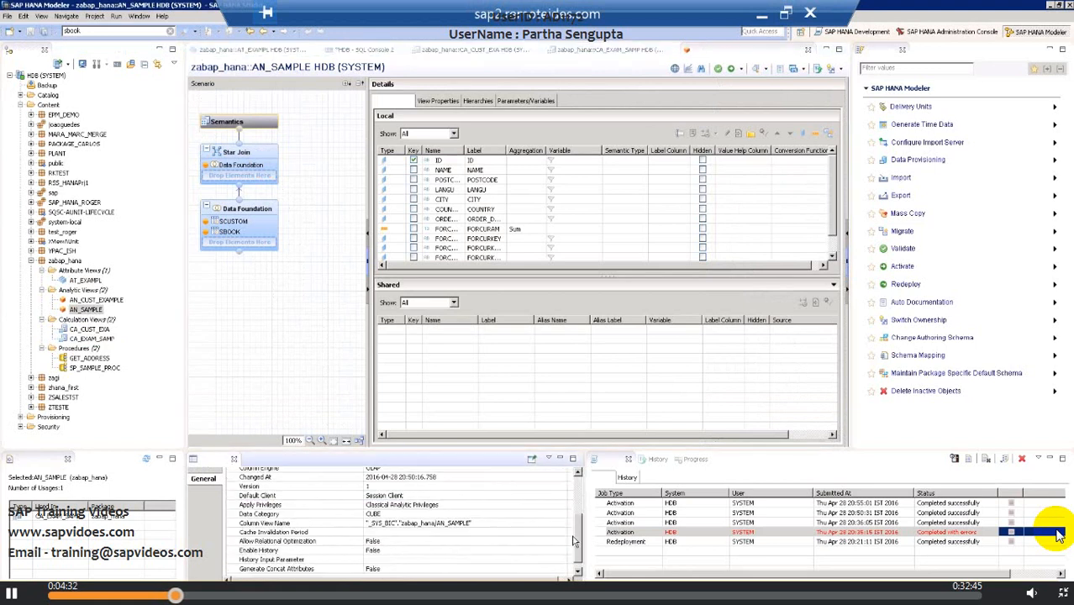
click(425, 525)
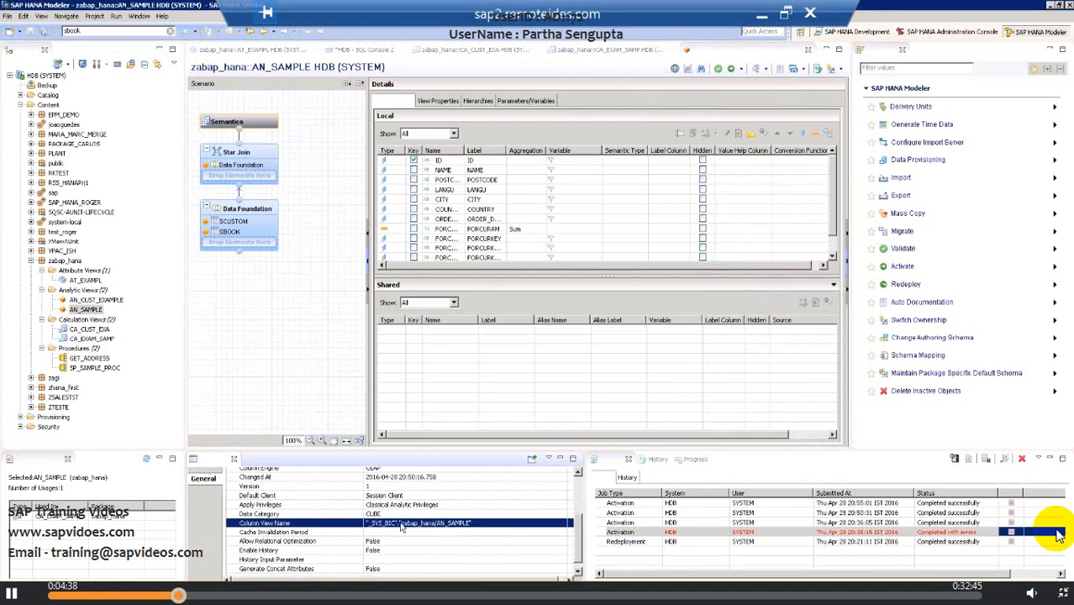
right_click(455, 523)
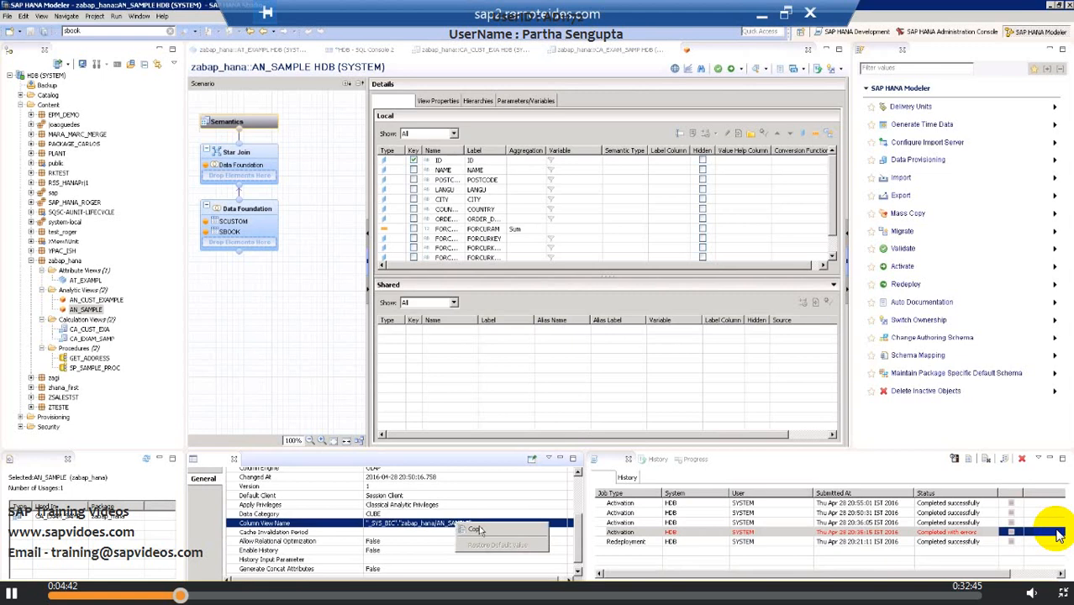
click(475, 530)
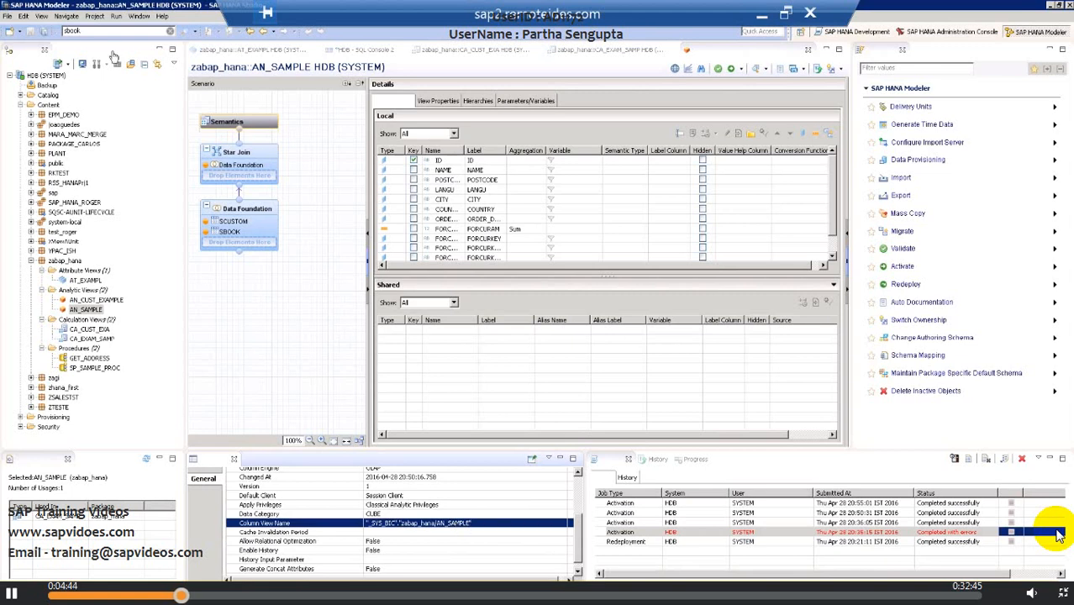
Open a new SQL console and write select * from followed by the copied column view name.
click(118, 64)
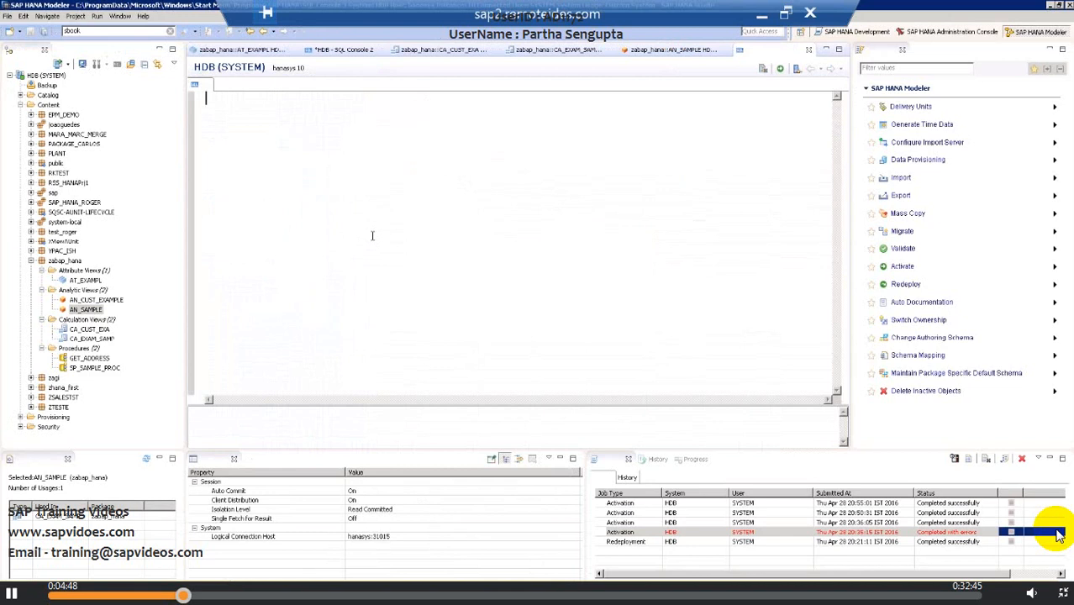
text(se)
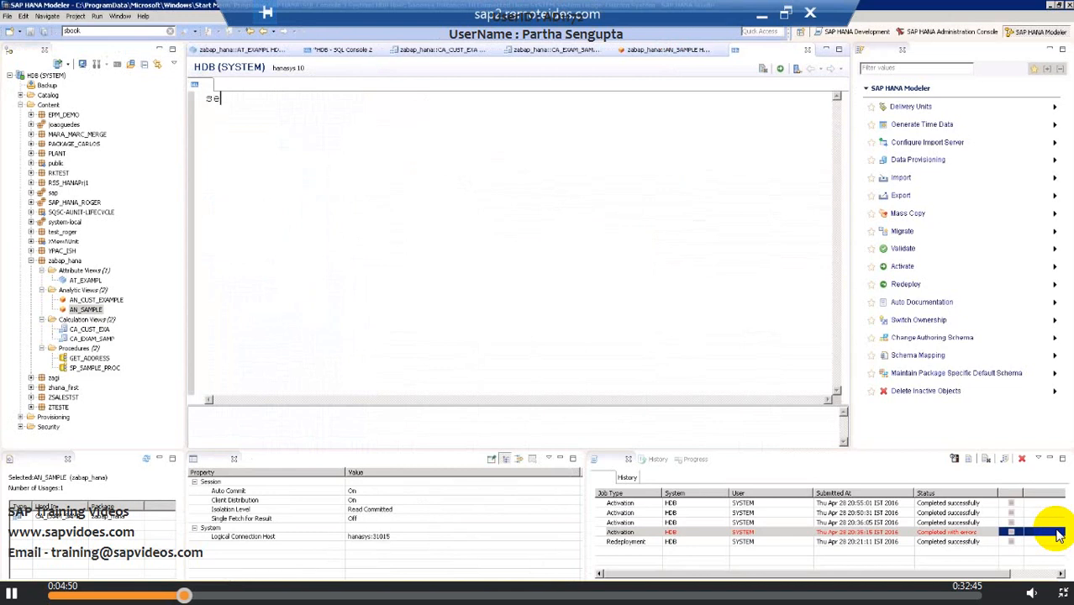
text(lect * from)
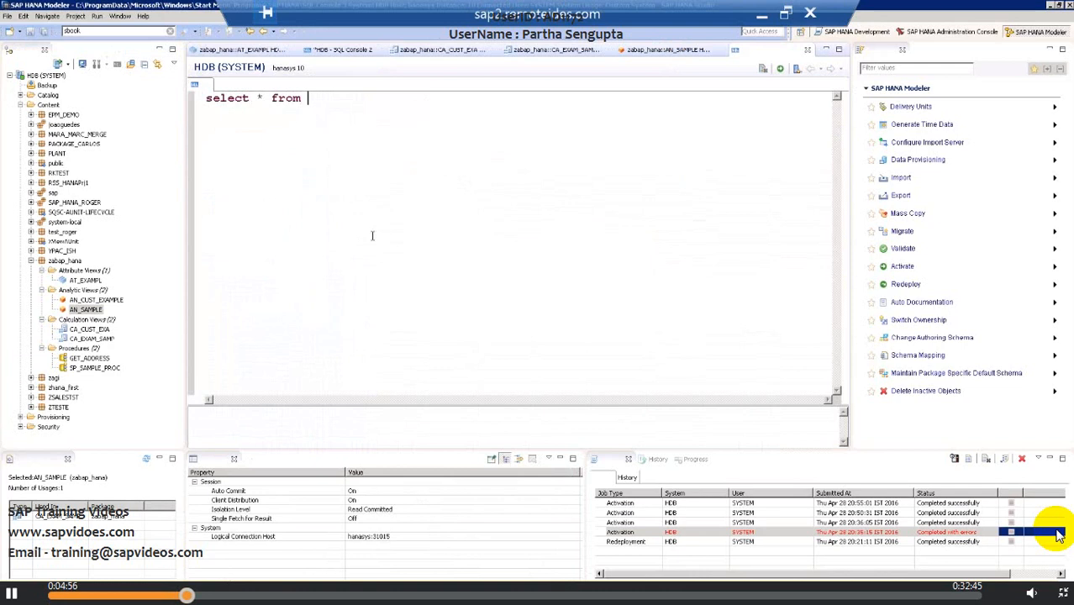
key(ctrl+v)
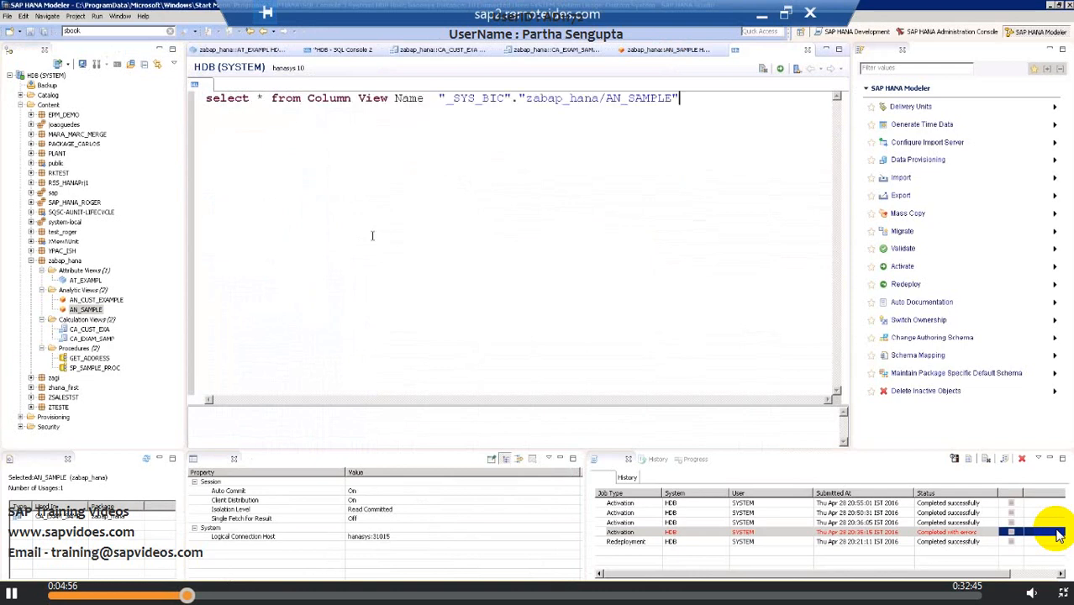
Delete the Column View Name label text in front of the quoted view name.
click(438, 98)
key(BackSpace)
key(BackSpace)
key(BackSpace)
key(BackSpace)
key(BackSpace)
key(BackSpace)
key(BackSpace)
key(BackSpace)
key(BackSpace)
key(BackSpace)
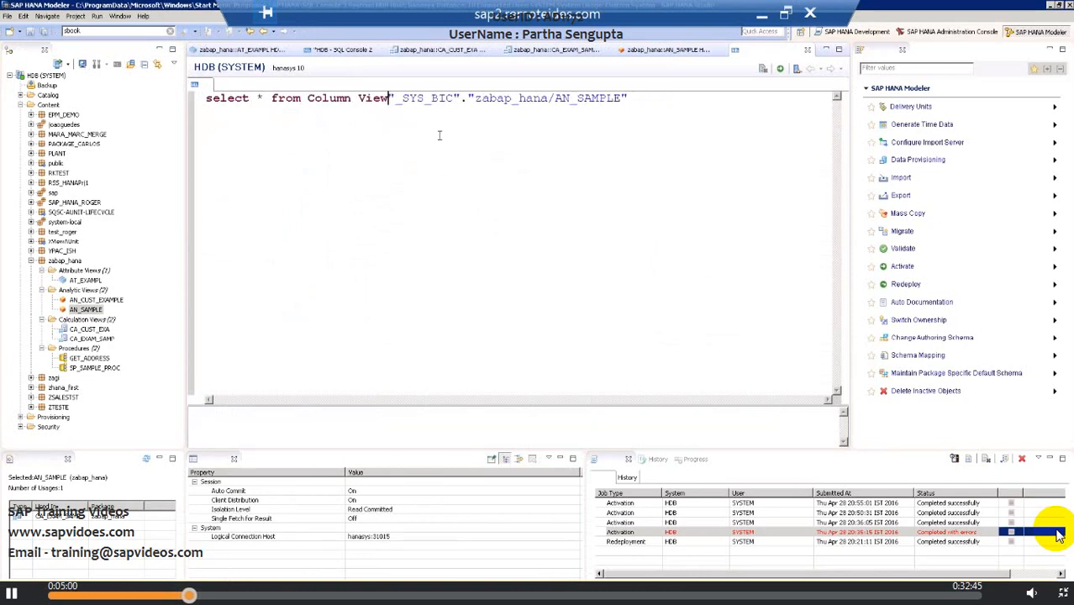
key(BackSpace)
key(BackSpace)
key(BackSpace)
key(BackSpace)
key(BackSpace)
key(BackSpace)
key(BackSpace)
key(BackSpace)
key(BackSpace)
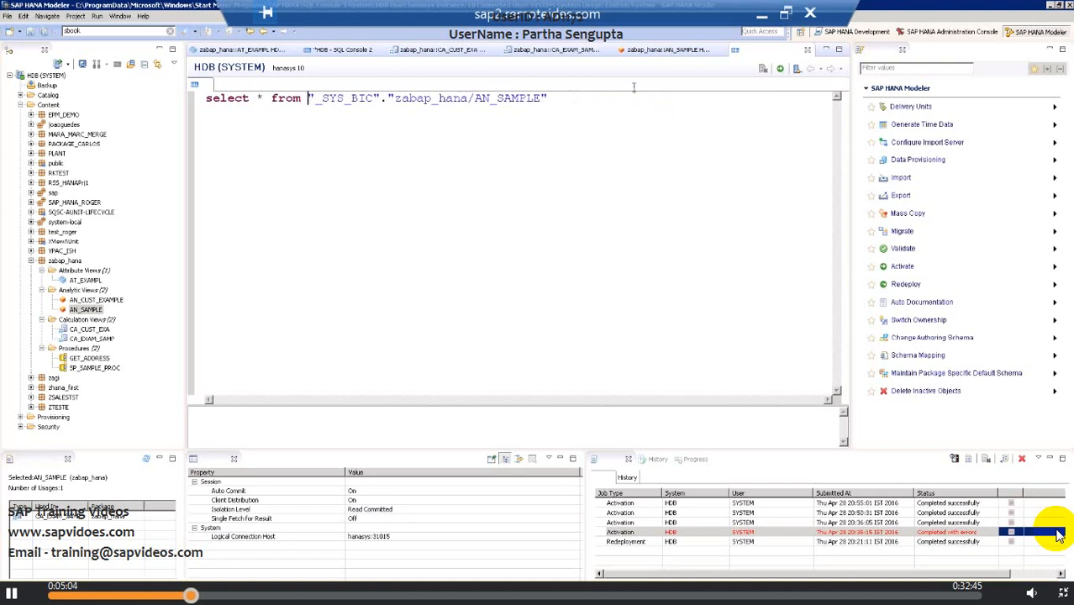
click(557, 99)
key(Return)
text(where)
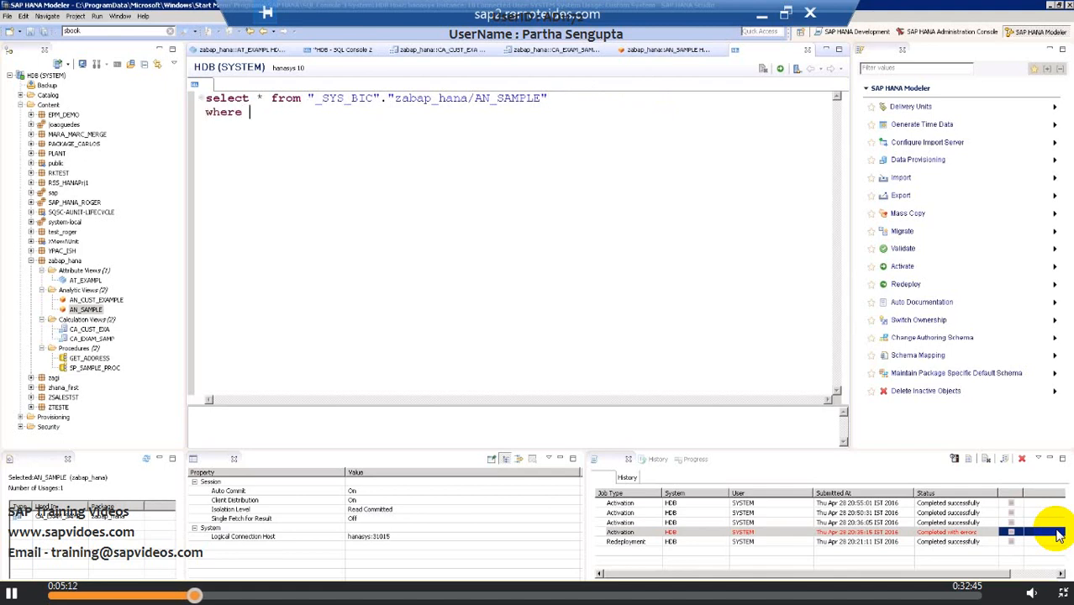
text( c)
key(ctrl+space)
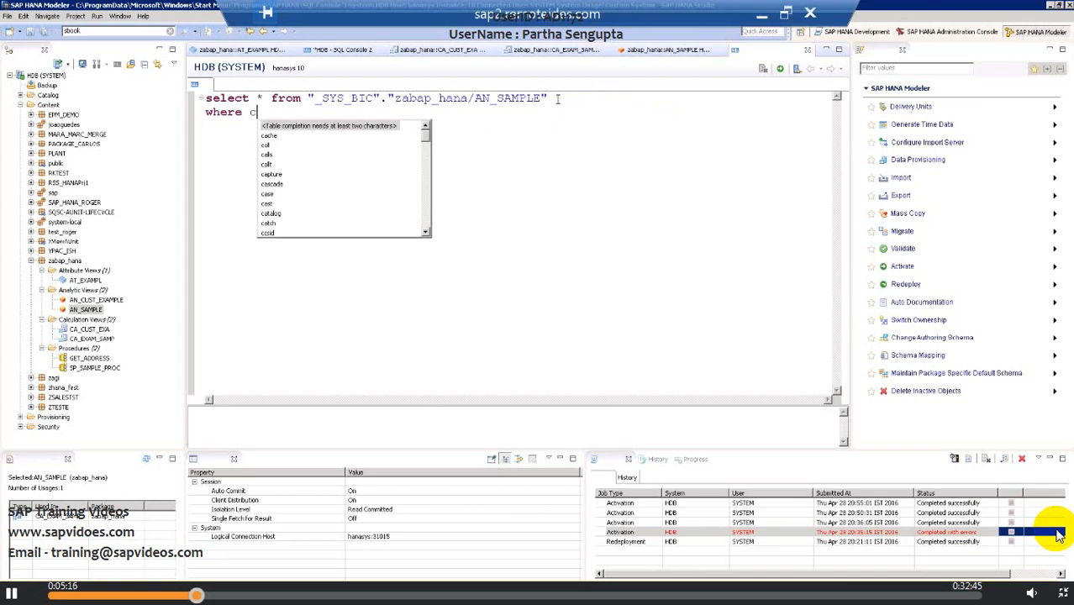
text(u)
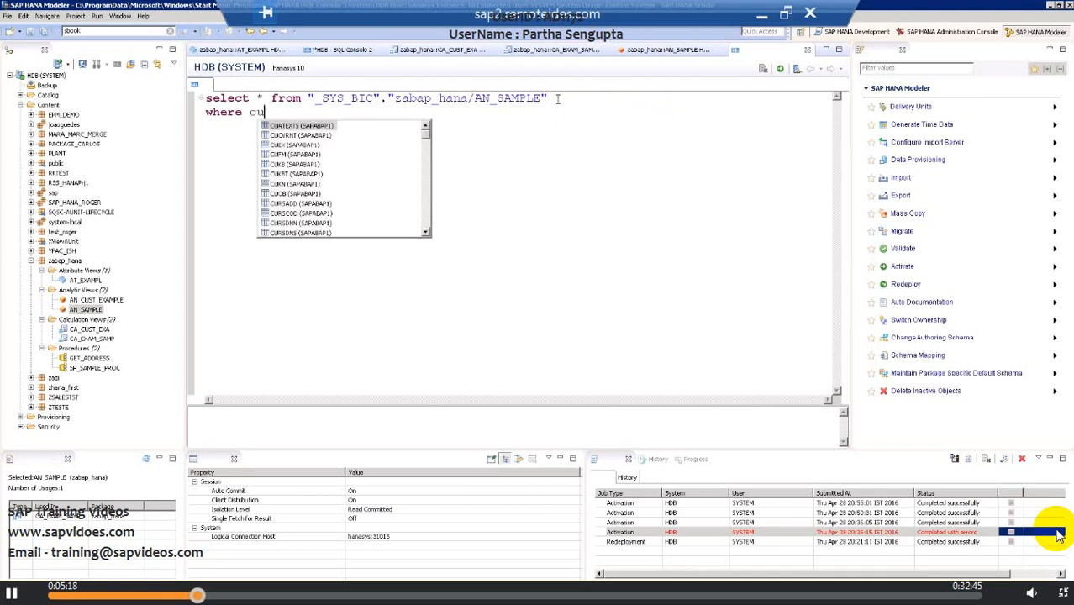
key(BackSpace)
key(BackSpace)
key(BackSpace)
text(for)
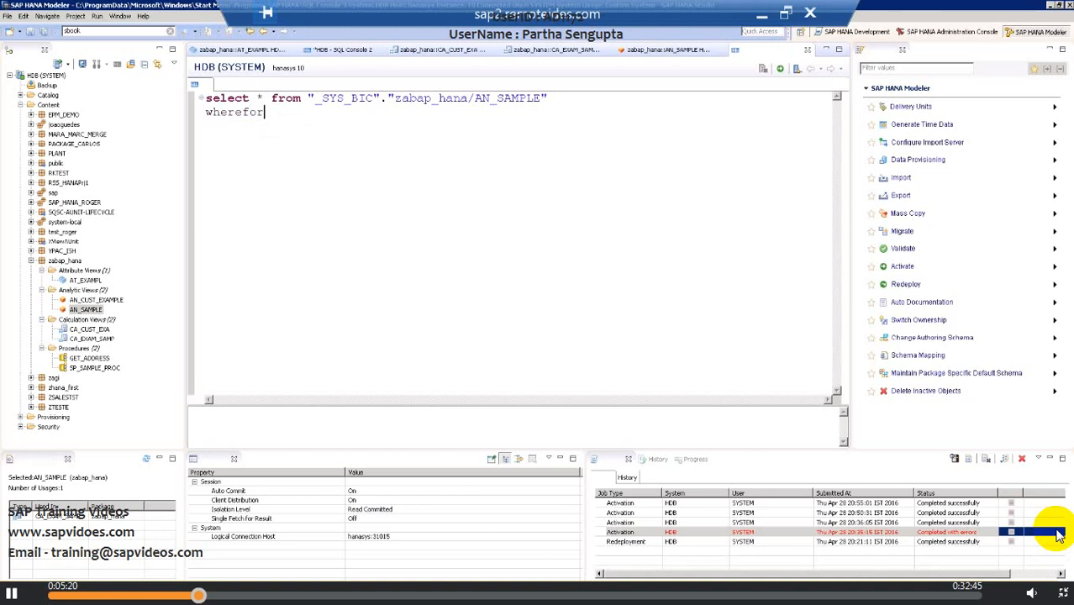
key(BackSpace)
key(BackSpace)
key(BackSpace)
text(id)
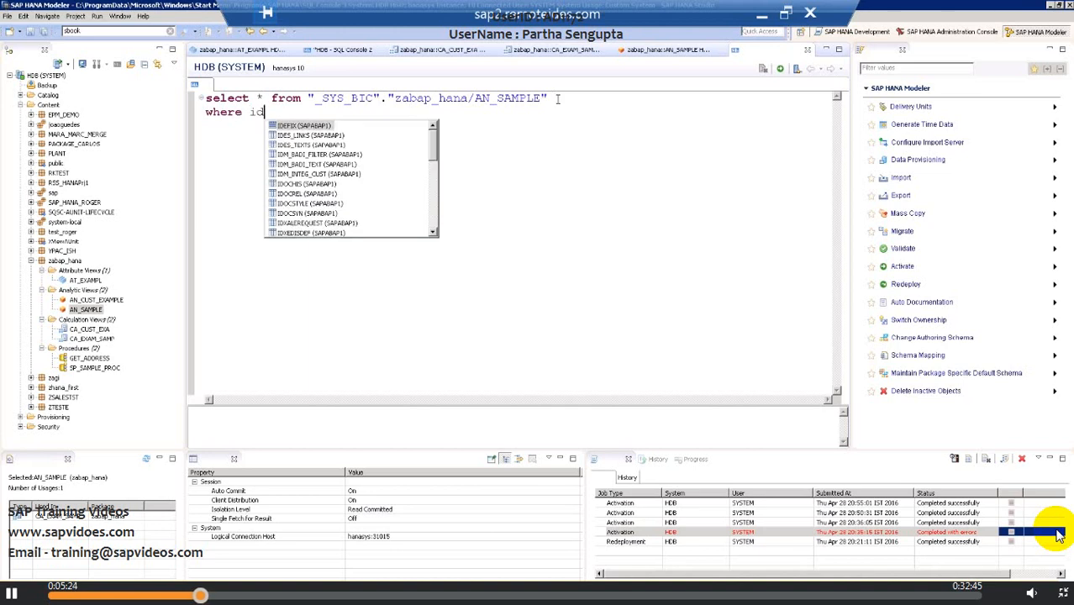
key(BackSpace)
key(BackSpace)
text(cu)
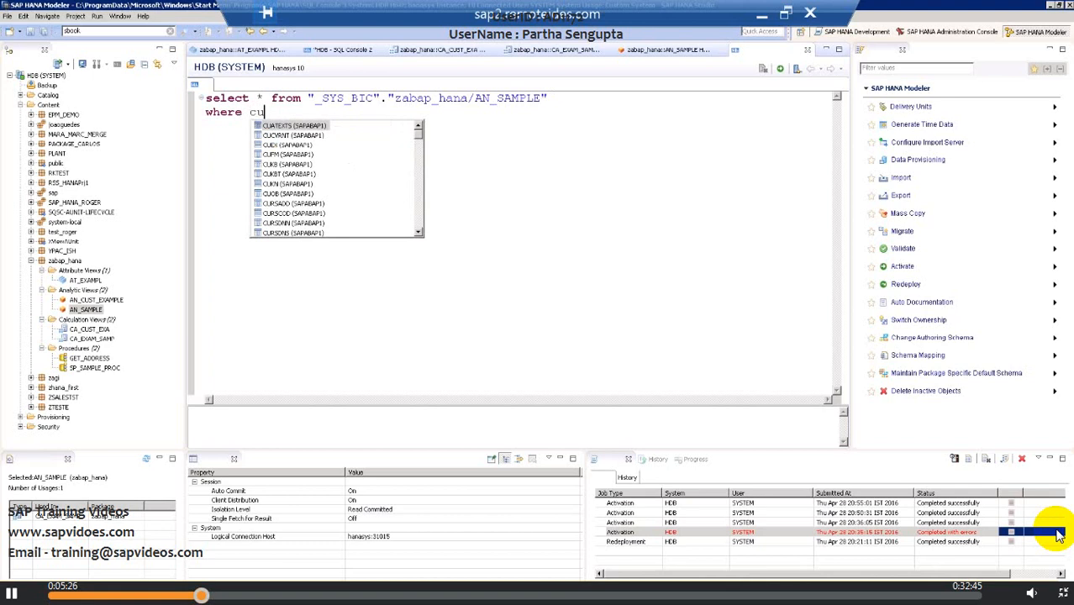
text(rr)
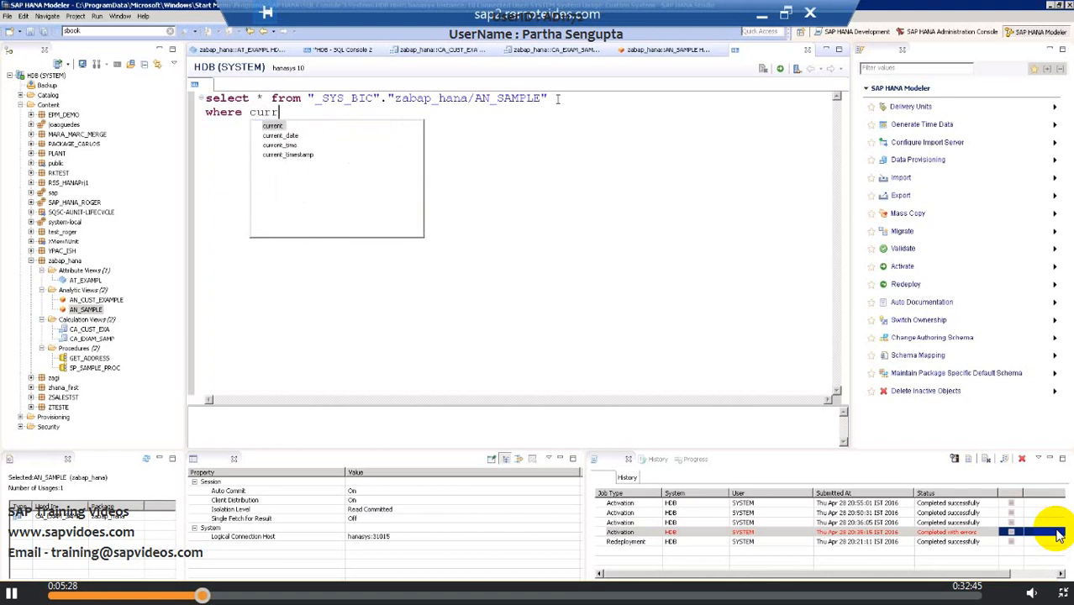
key(BackSpace)
key(BackSpace)
key(BackSpace)
key(BackSpace)
key(BackSpace)
key(BackSpace)
key(BackSpace)
key(BackSpace)
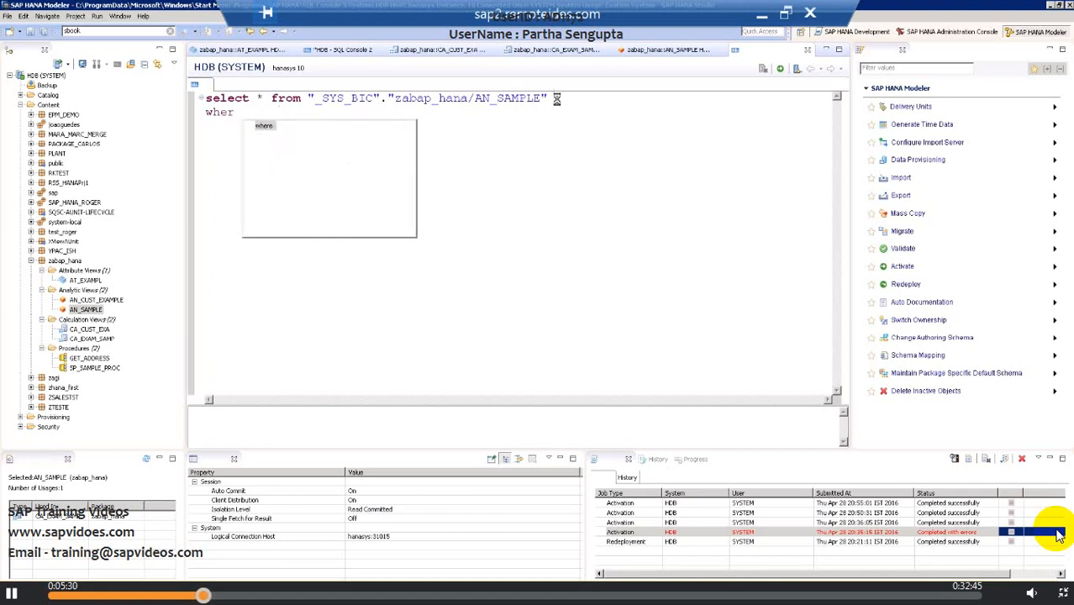
key(BackSpace)
key(BackSpace)
key(BackSpace)
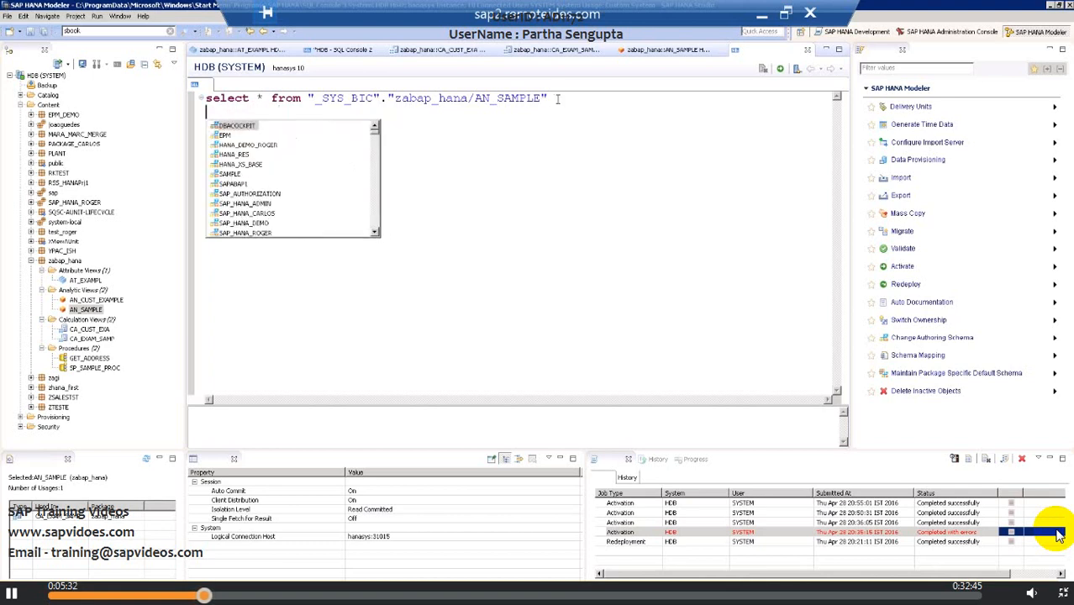
Execute the select * query on the _SYS_BIC AN_SAMPLE column view.
click(781, 71)
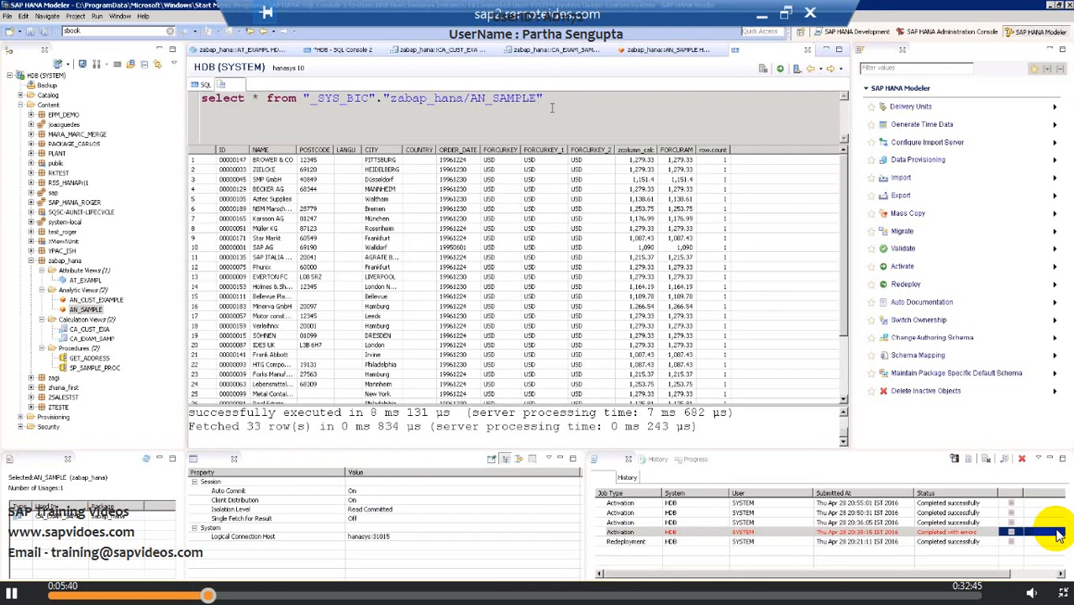
drag(542, 98, 200, 99)
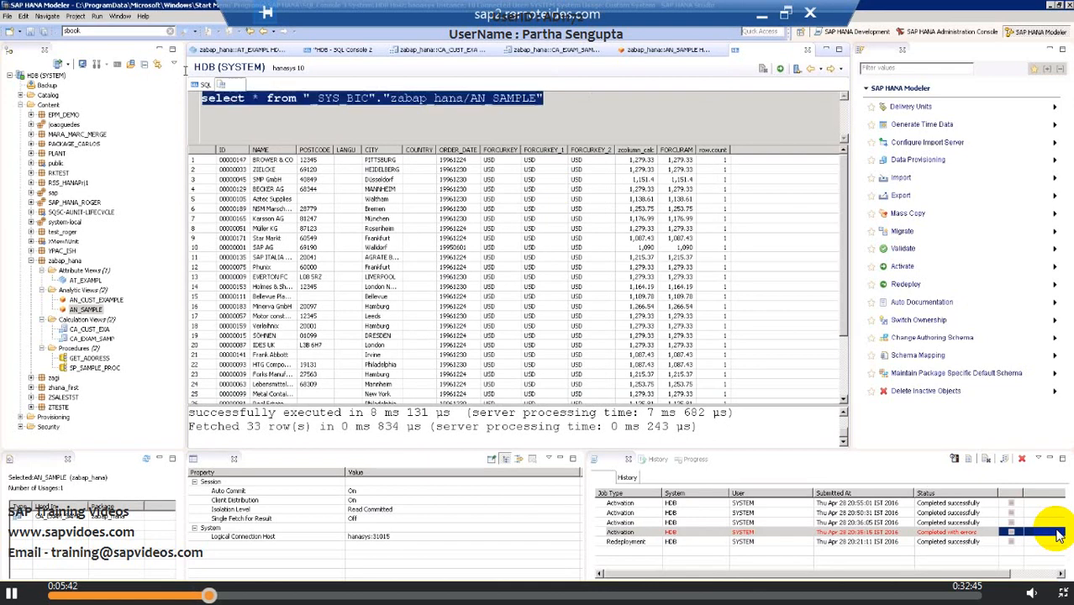
click(282, 124)
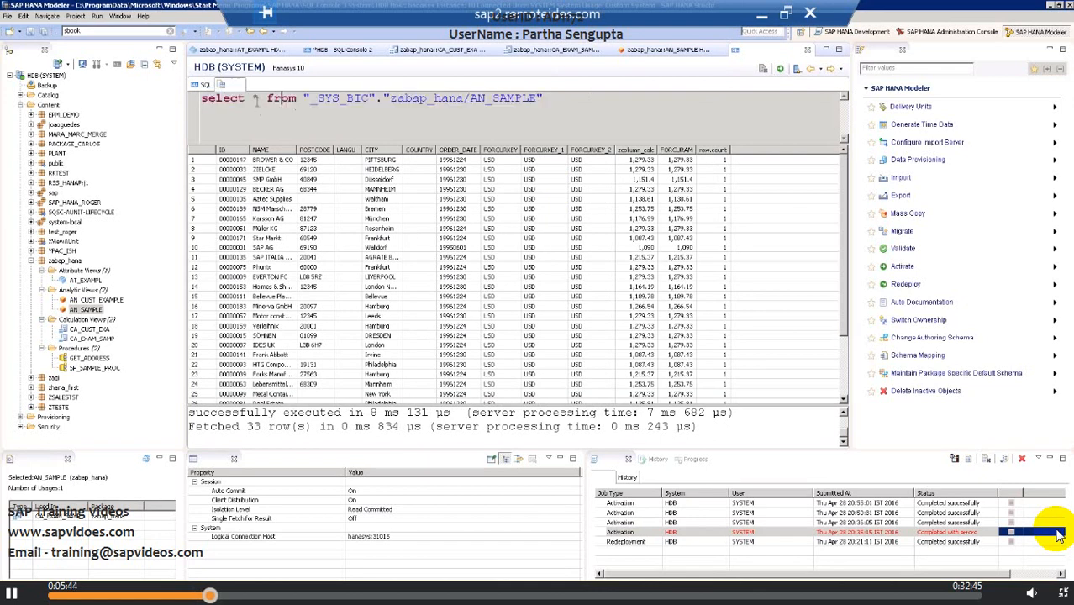
drag(252, 99, 267, 99)
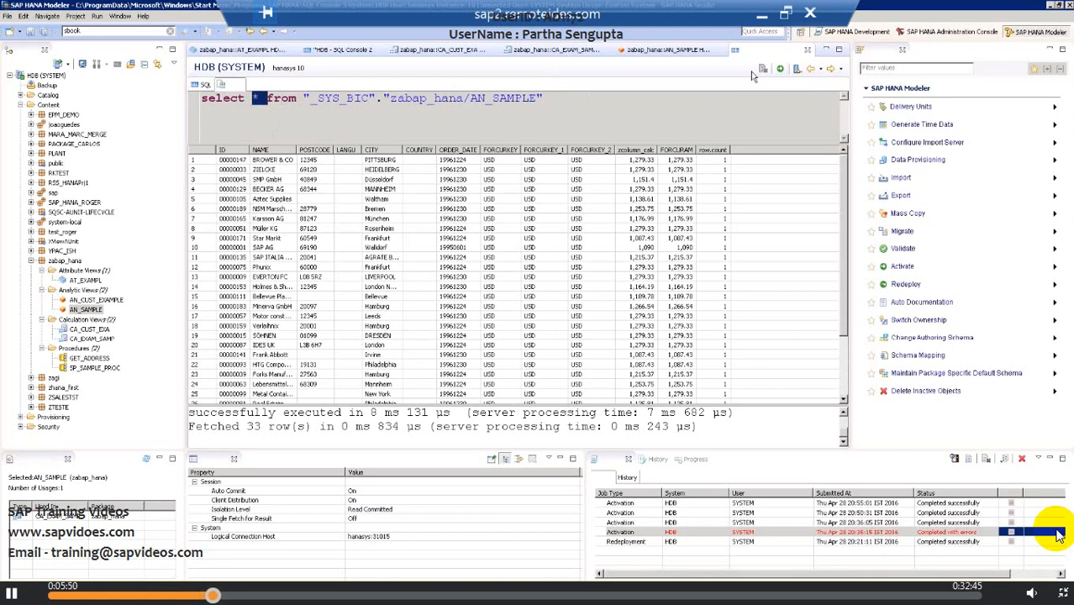
click(809, 74)
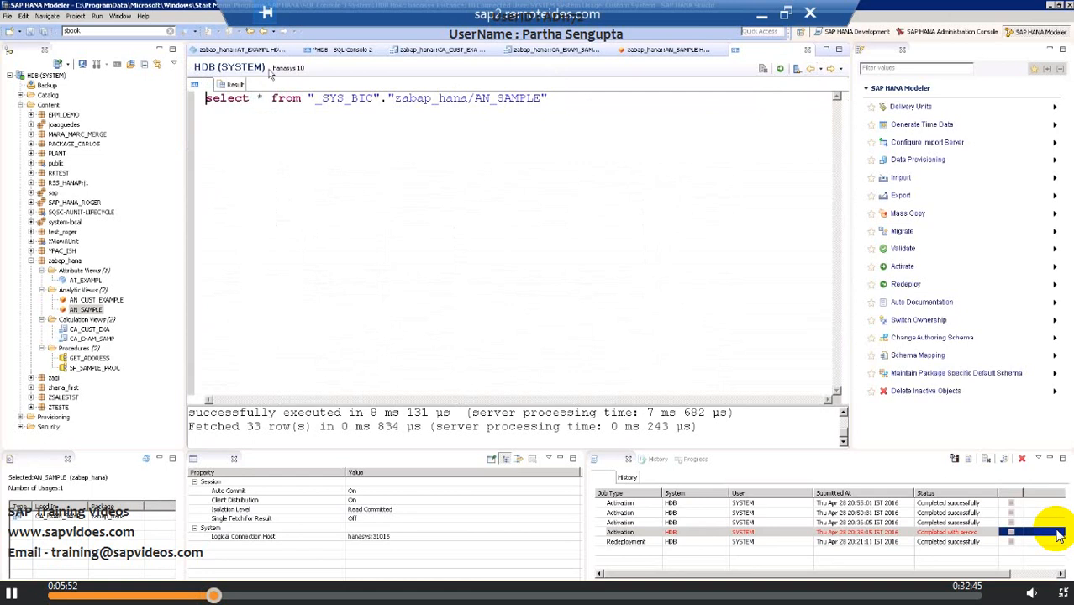
Replace the asterisk with the column list ID, NAME and execute the query again.
click(266, 99)
key(BackSpace)
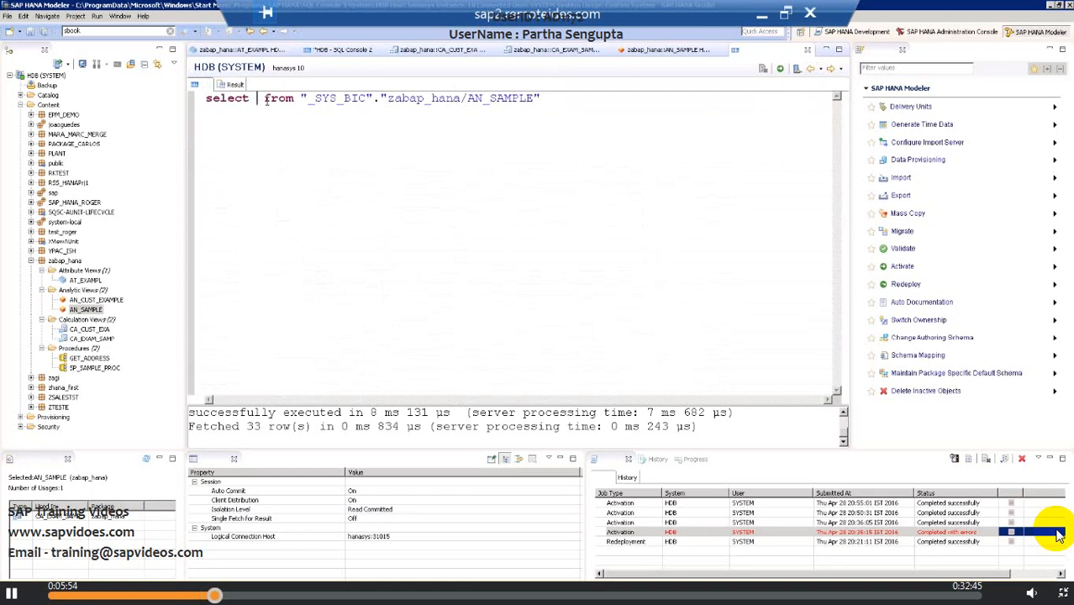
text(ID, )
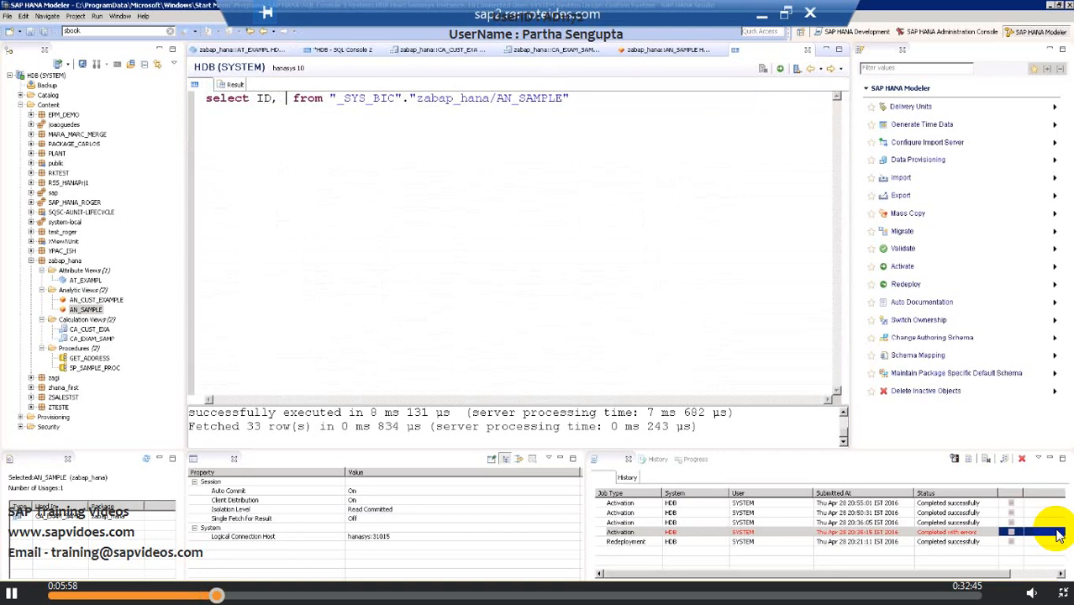
text(N)
key(BackSpace)
key(BackSpace)
text(NAME)
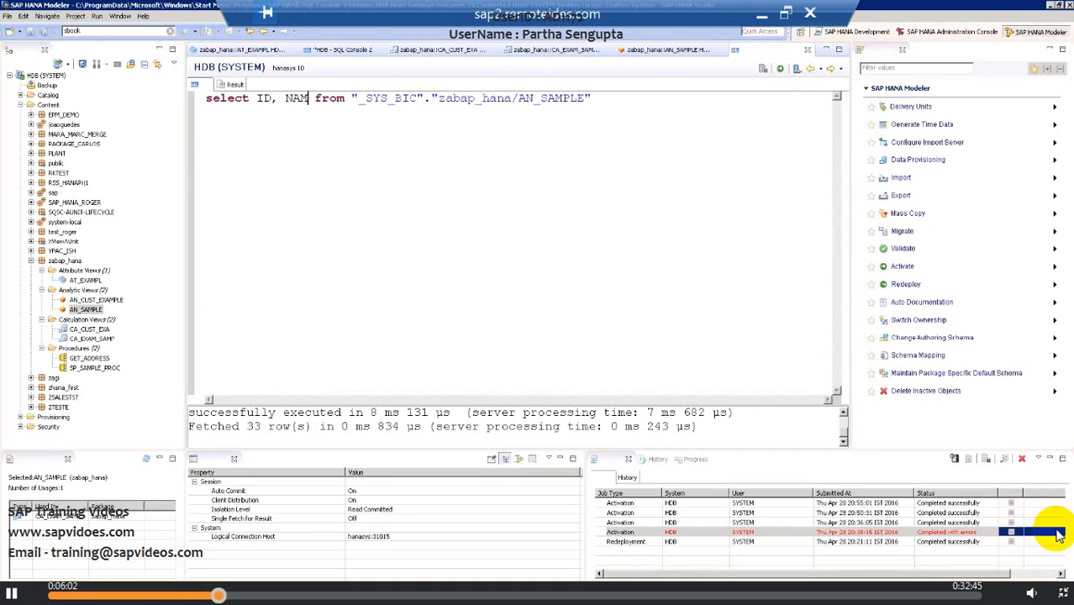
click(780, 68)
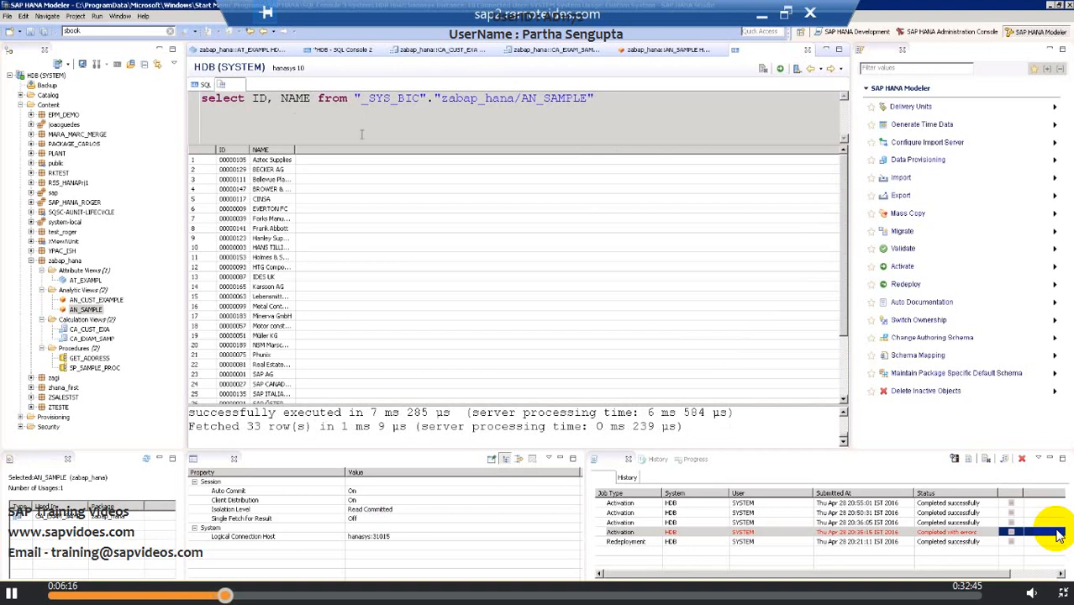
Minimize the studio window and switch to the exercises document in Word.
click(762, 13)
scroll(591, 392, down, 2)
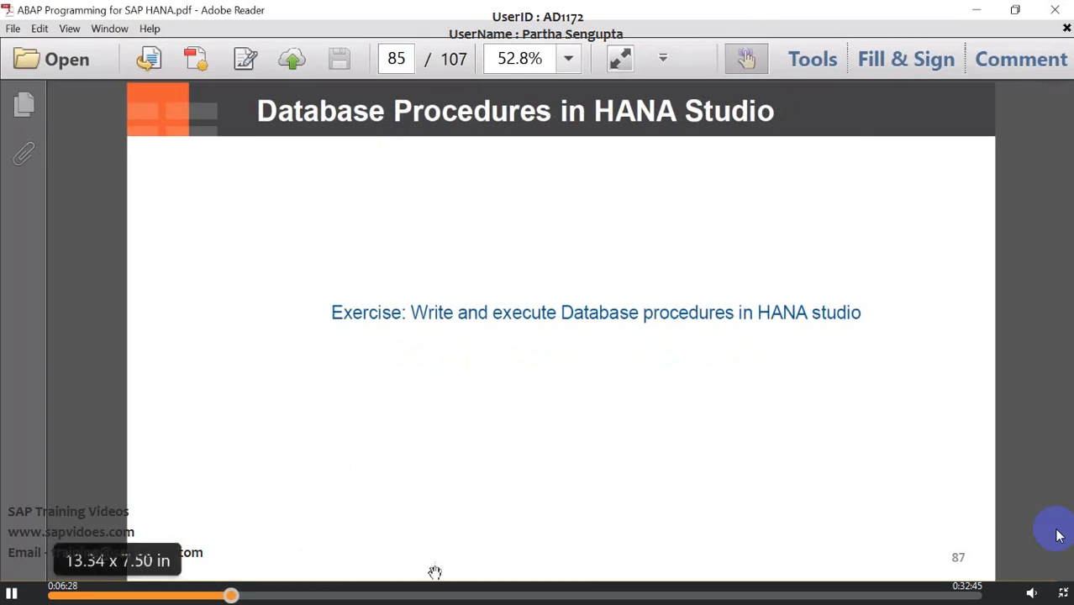
click(445, 593)
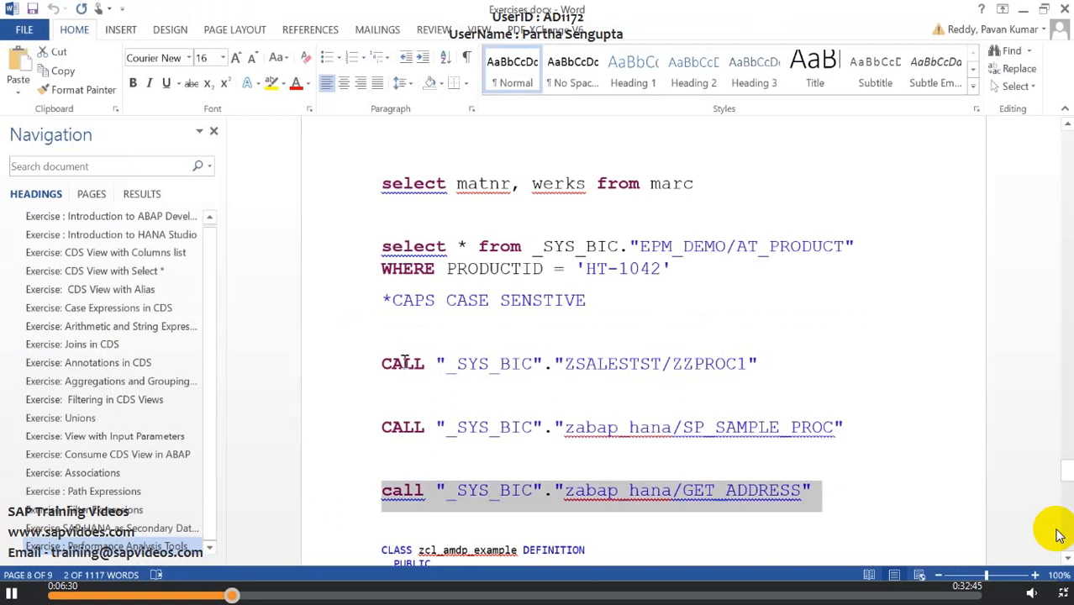